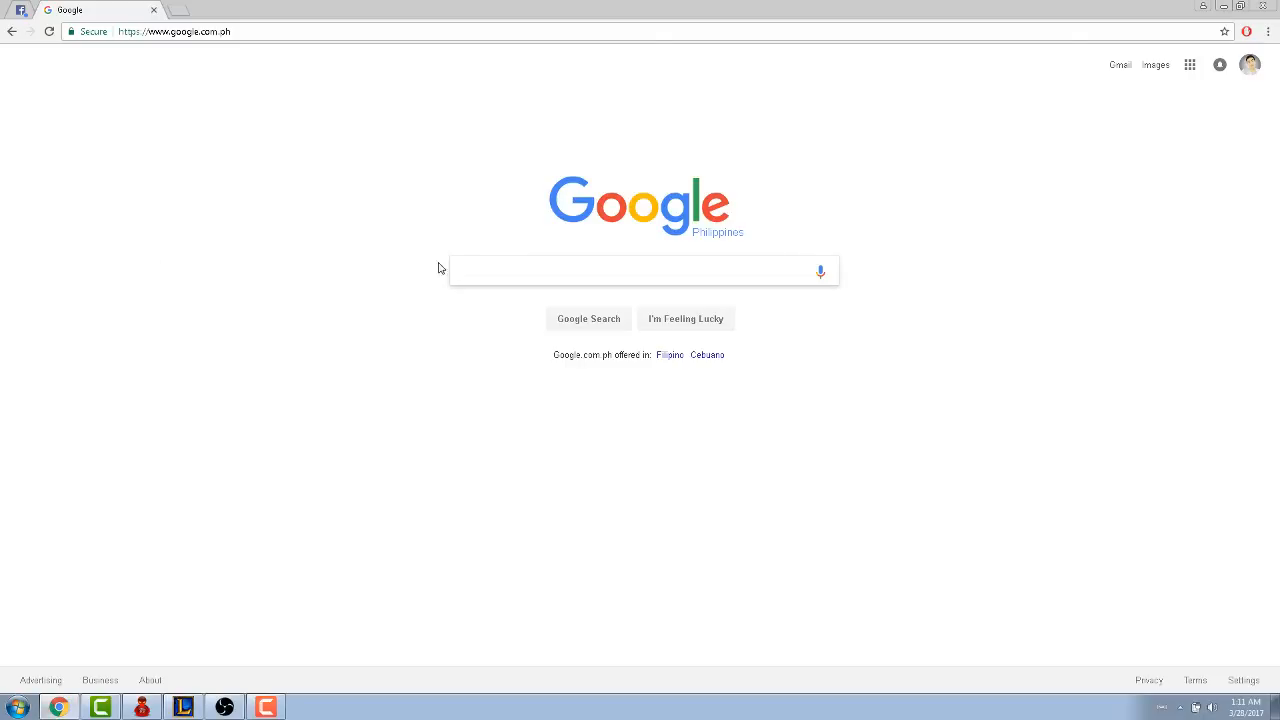
- Search Google for "obs", open the Open Broadcaster Software download page and locate the OBS Classic installer
{"action": "type", "text": "obs"}
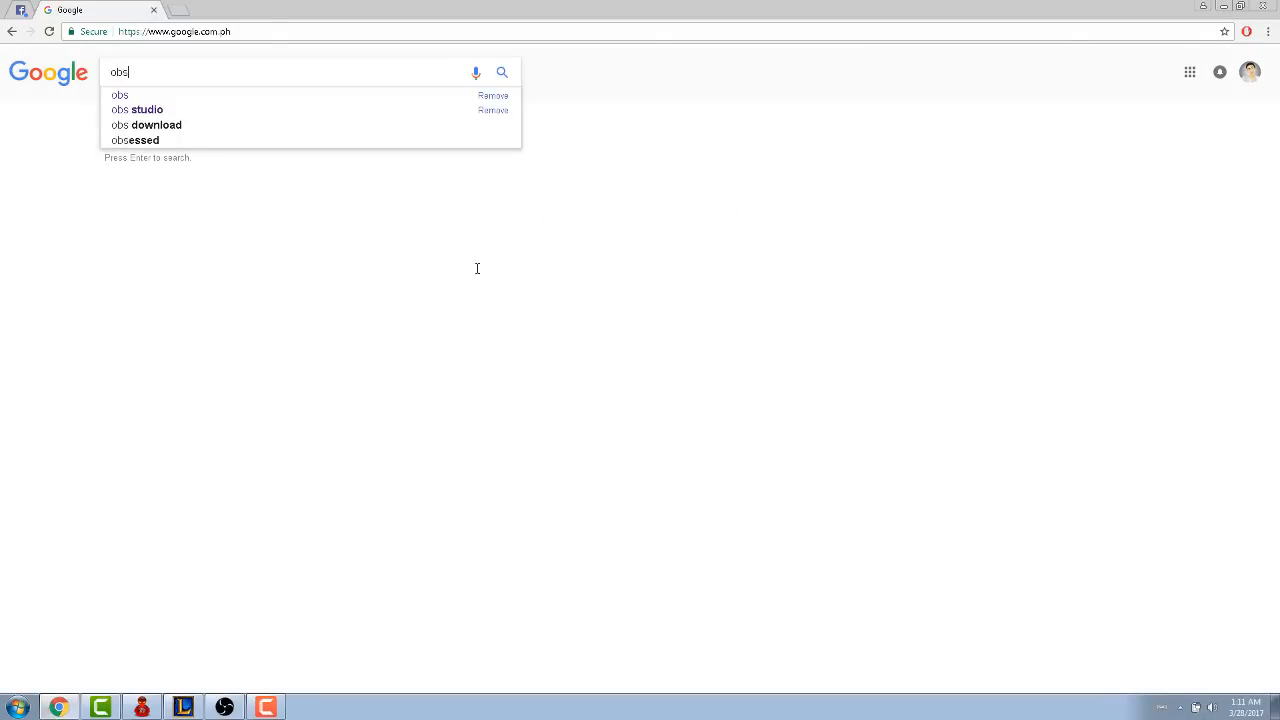
{"action": "key", "text": "Return"}
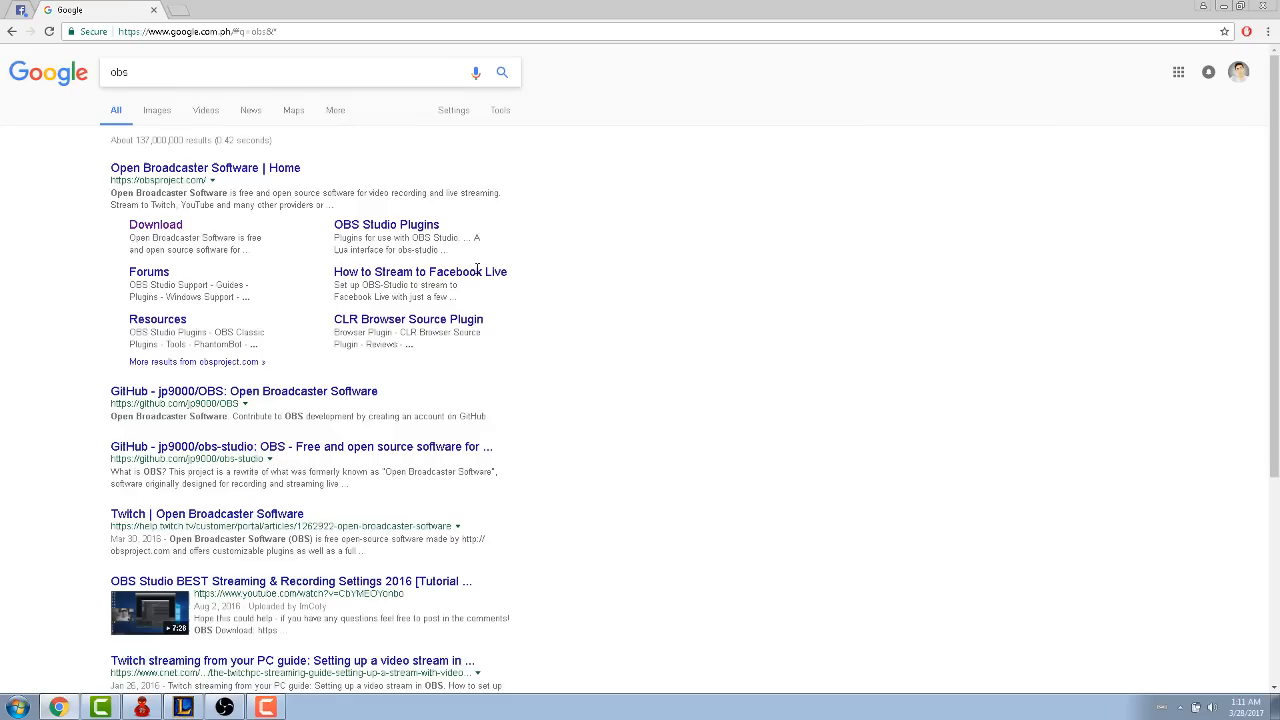
{"action": "left_click", "coordinate": [160, 226]}
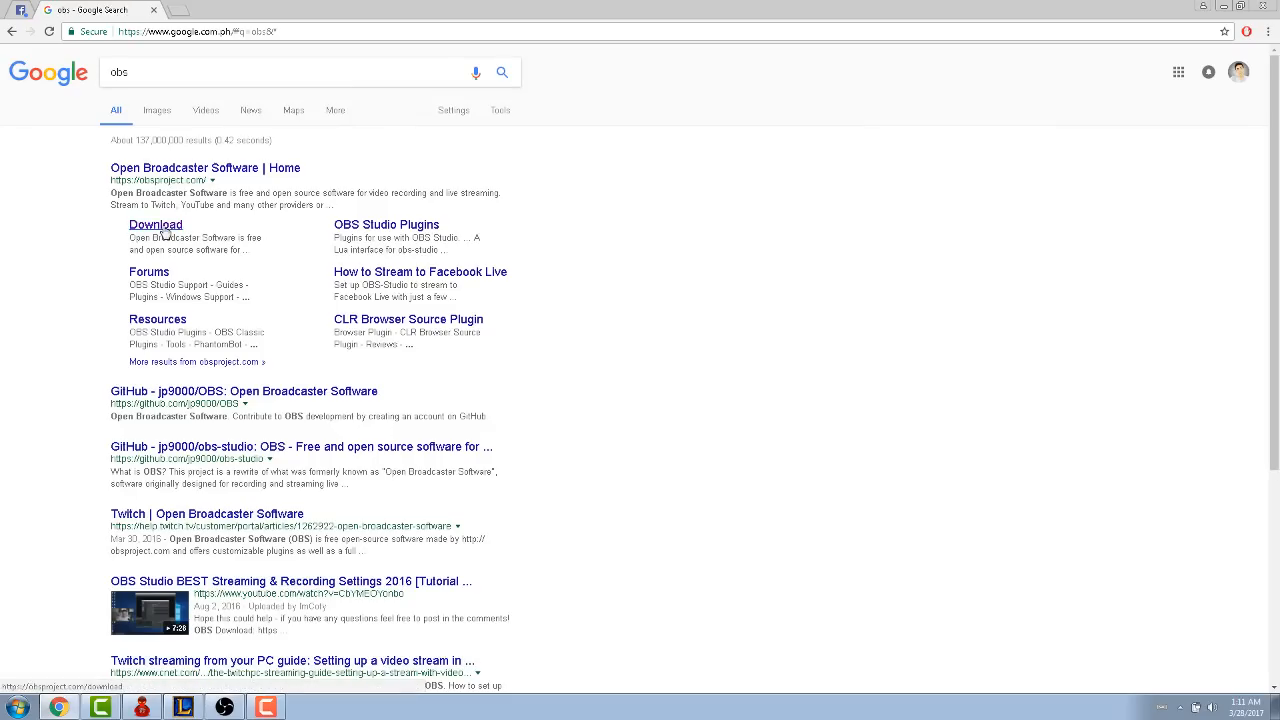
{"action": "scroll", "coordinate": [985, 285], "scroll_direction": "down", "scroll_amount": 5}
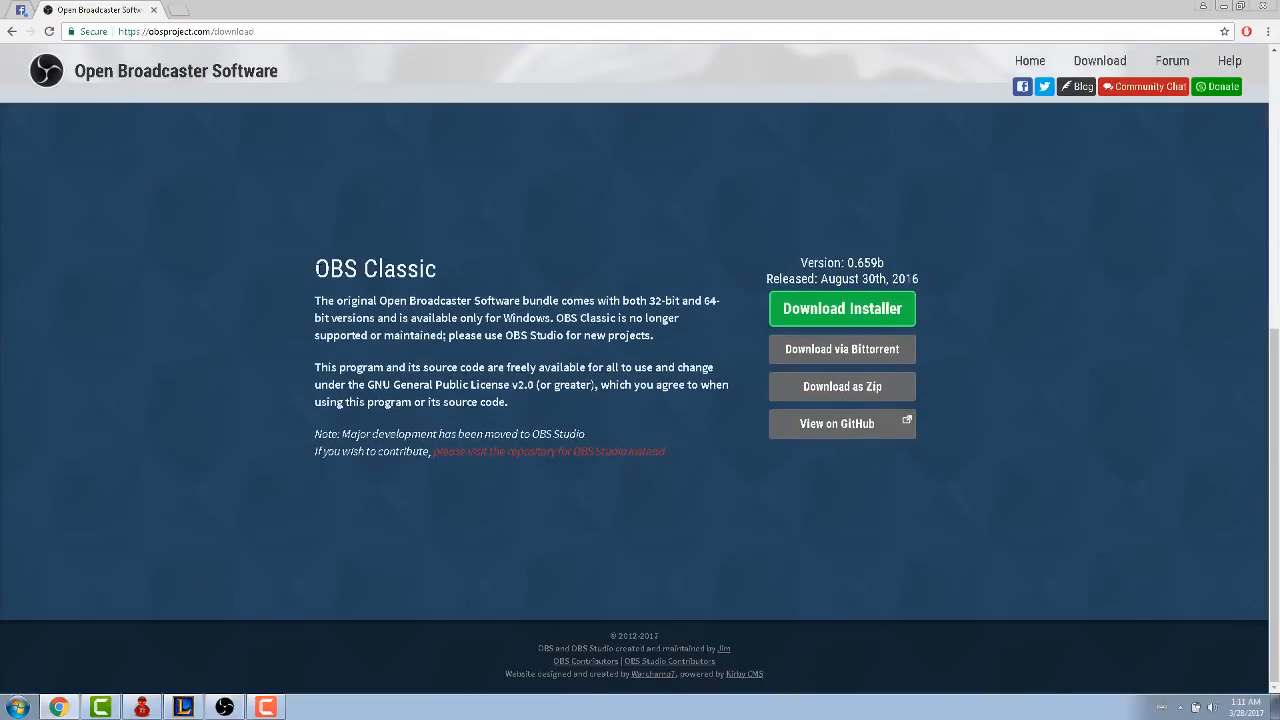
{"action": "left_click_drag", "start_coordinate": [312, 268], "coordinate": [467, 268]}
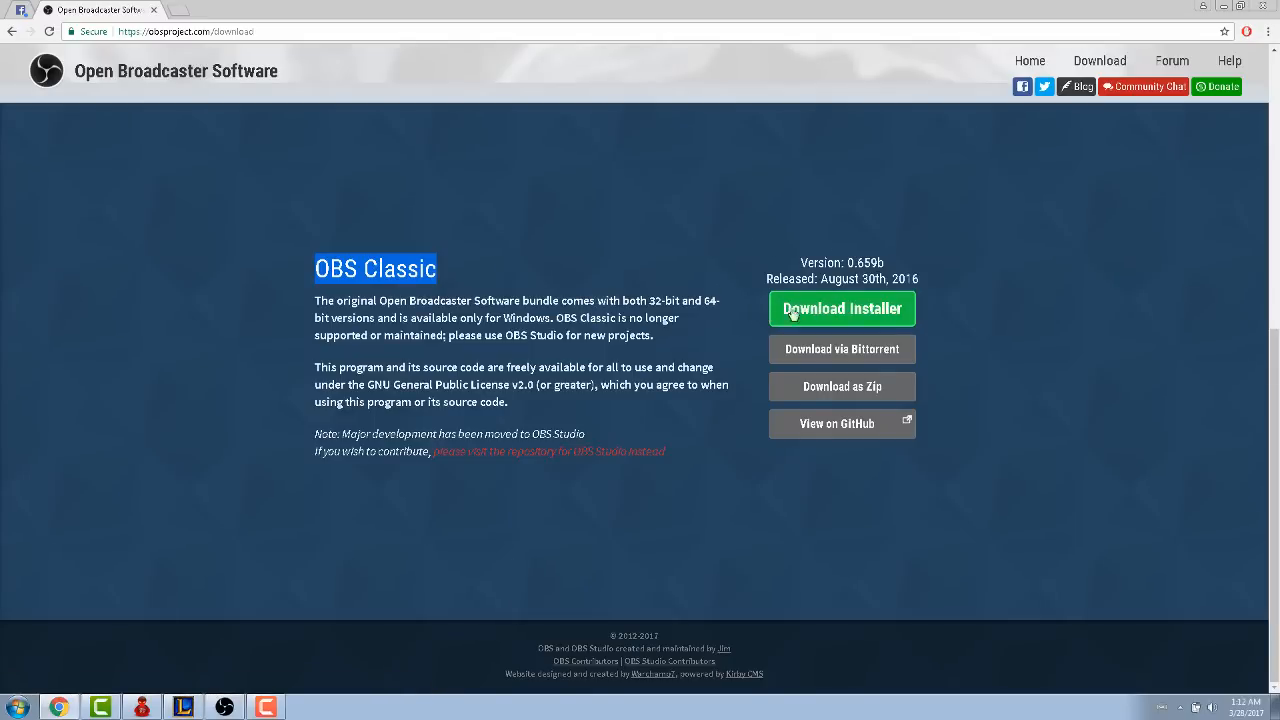
- Switch to Open Broadcaster Software and add a new scene named "livestreamFB"
{"action": "left_click", "coordinate": [1225, 7]}
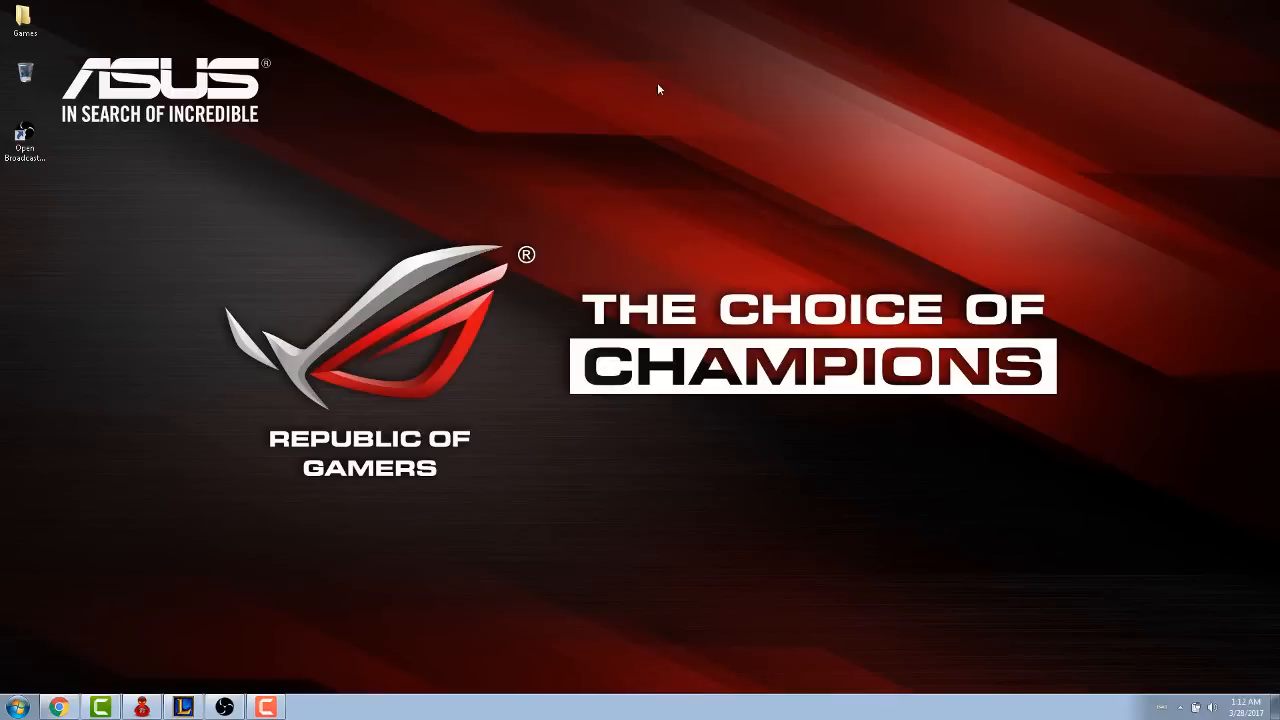
{"action": "left_click", "coordinate": [24, 135]}
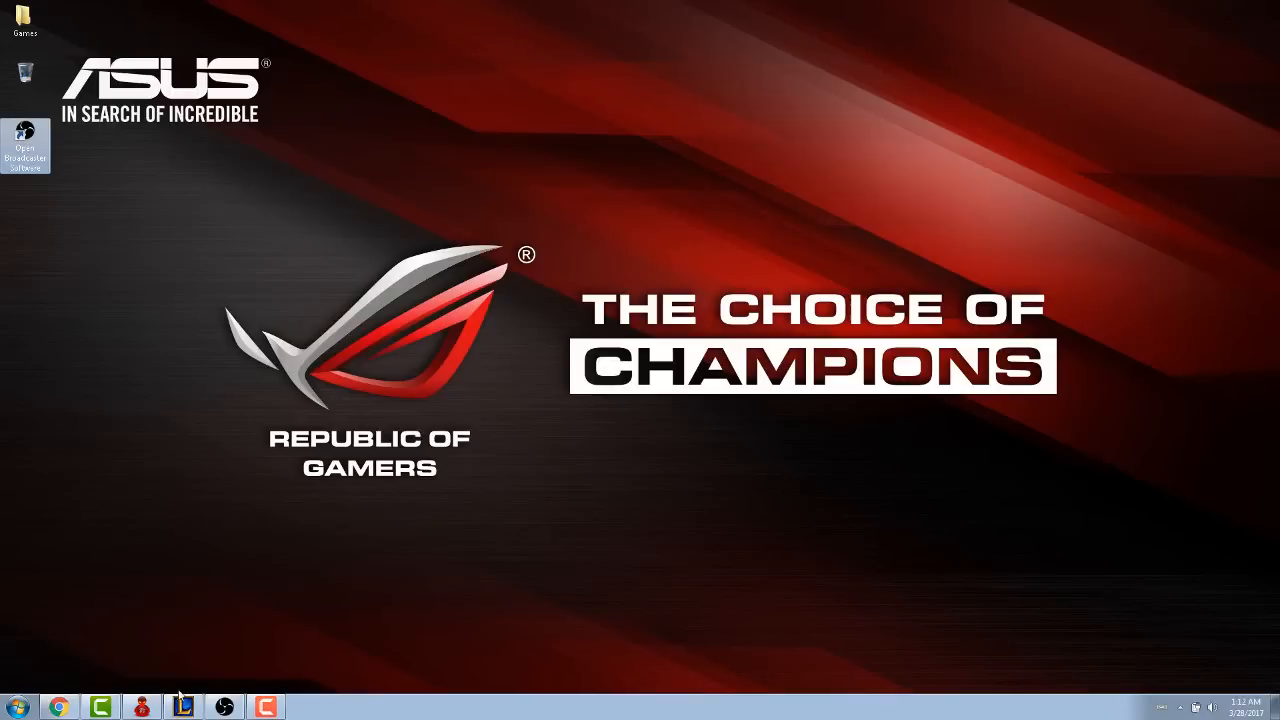
{"action": "left_click", "coordinate": [224, 708]}
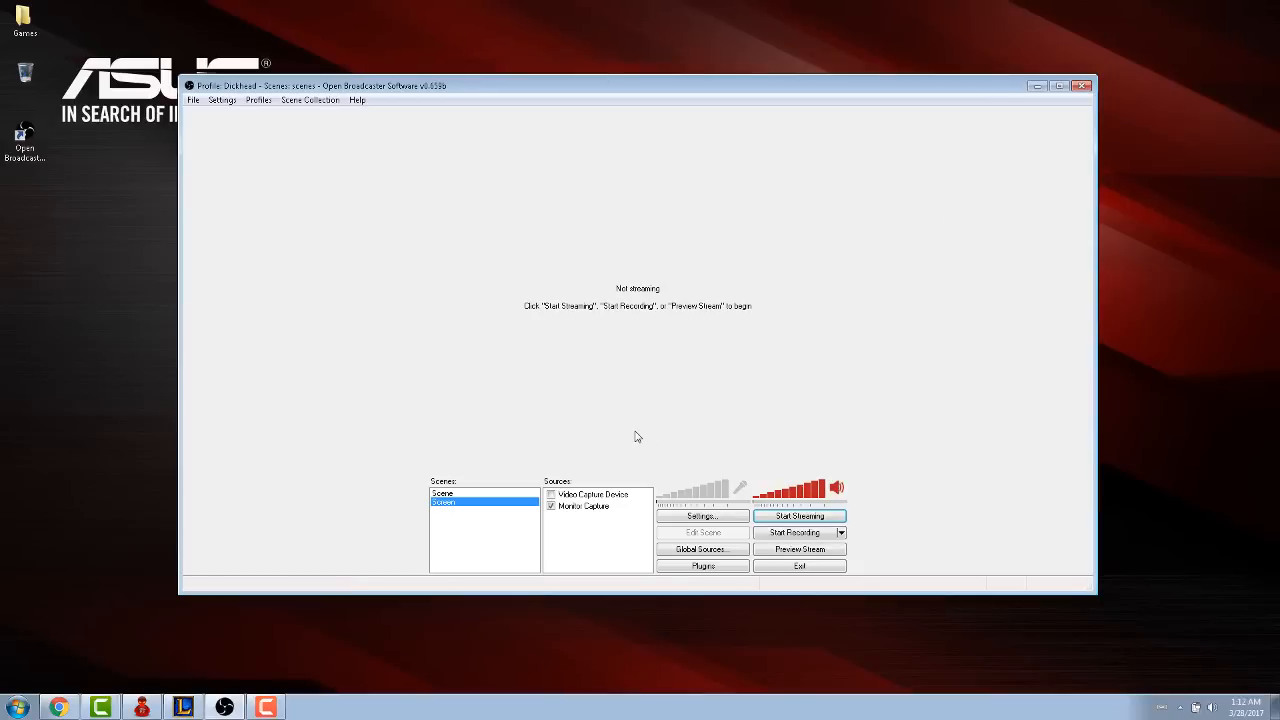
{"action": "right_click", "coordinate": [461, 525]}
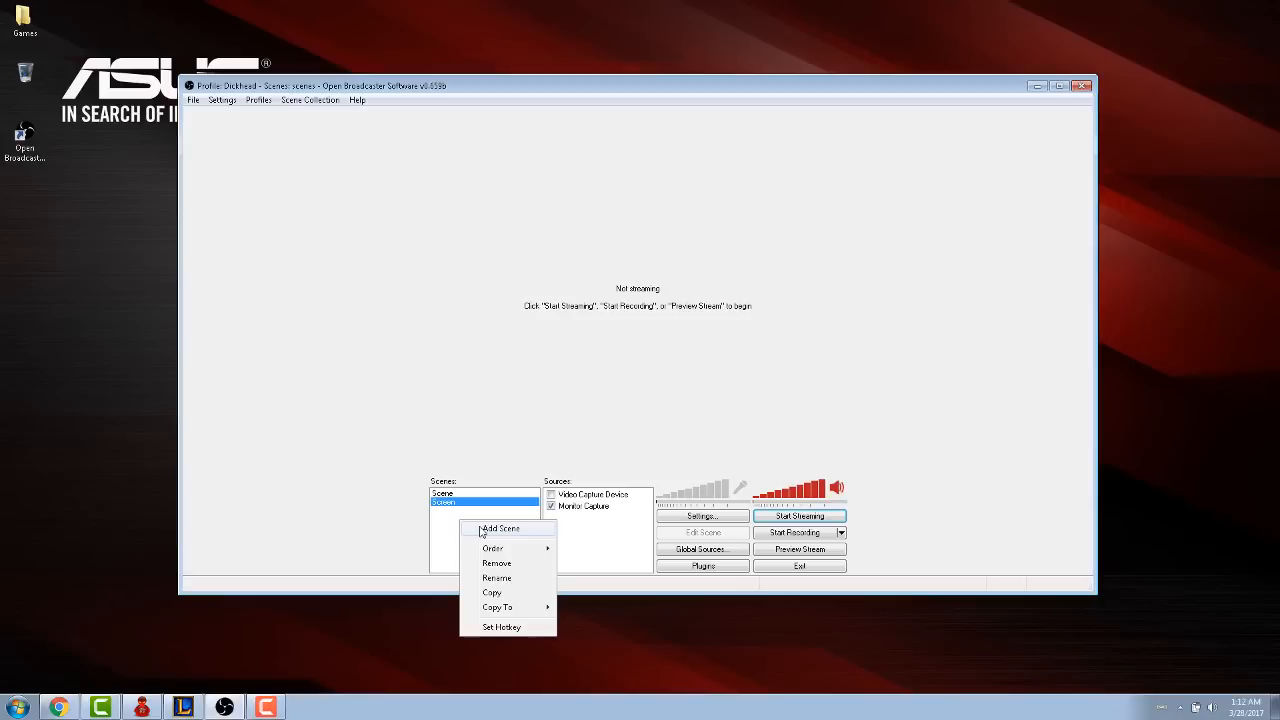
{"action": "left_click", "coordinate": [481, 529]}
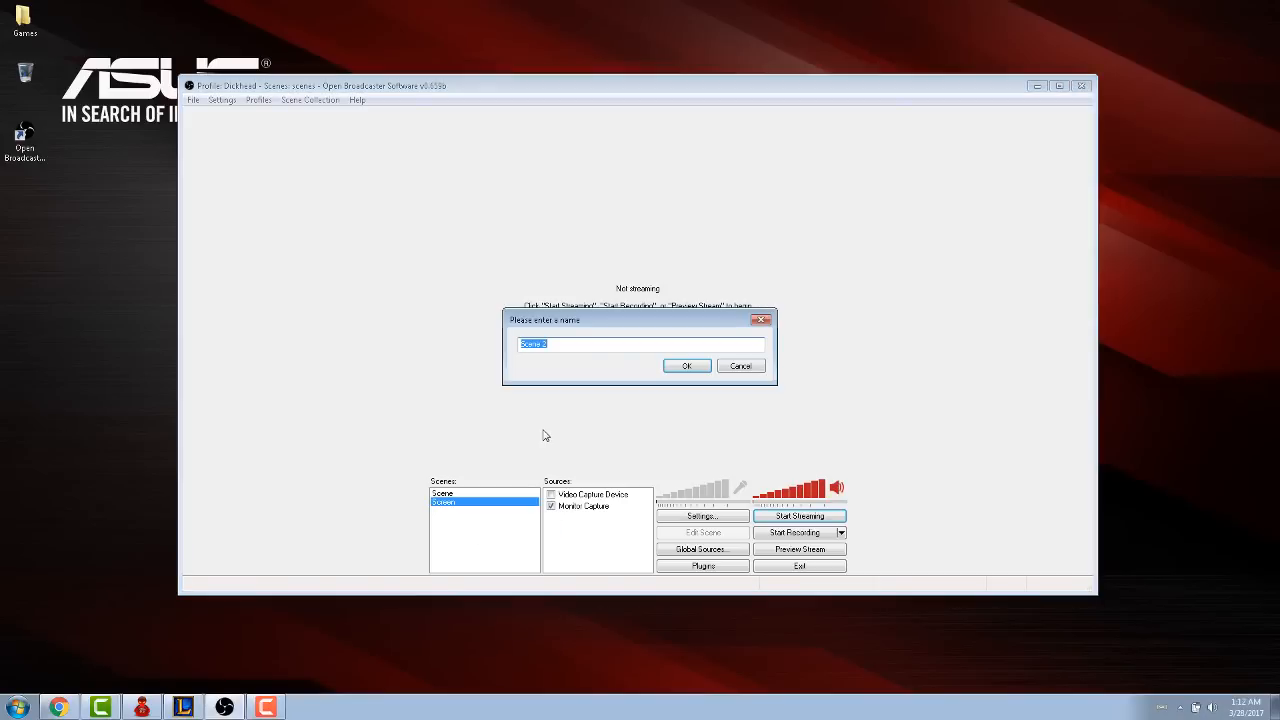
{"action": "type", "text": "livestreamFB"}
{"action": "key", "text": "Return"}
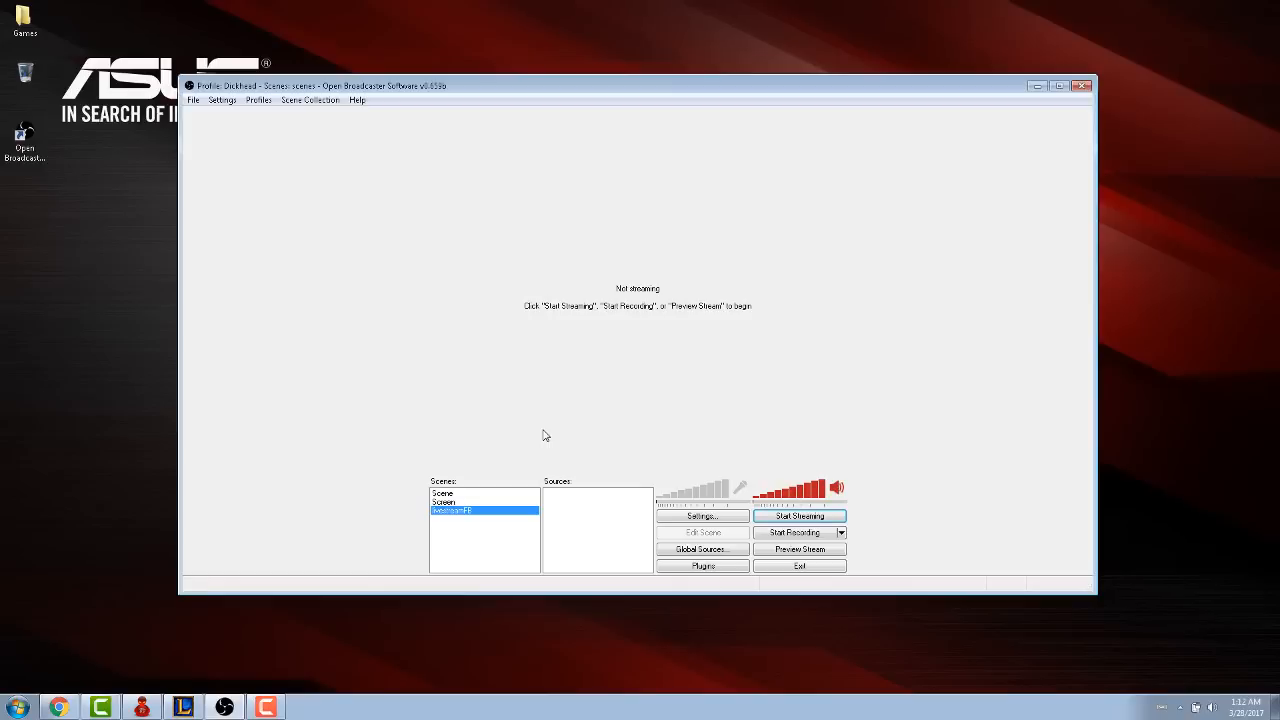
- Add a Game Capture source named LOLCLIENT to the livestreamFB scene, capturing the application "[LolClient]: PVP.net Client"
{"action": "right_click", "coordinate": [561, 500]}
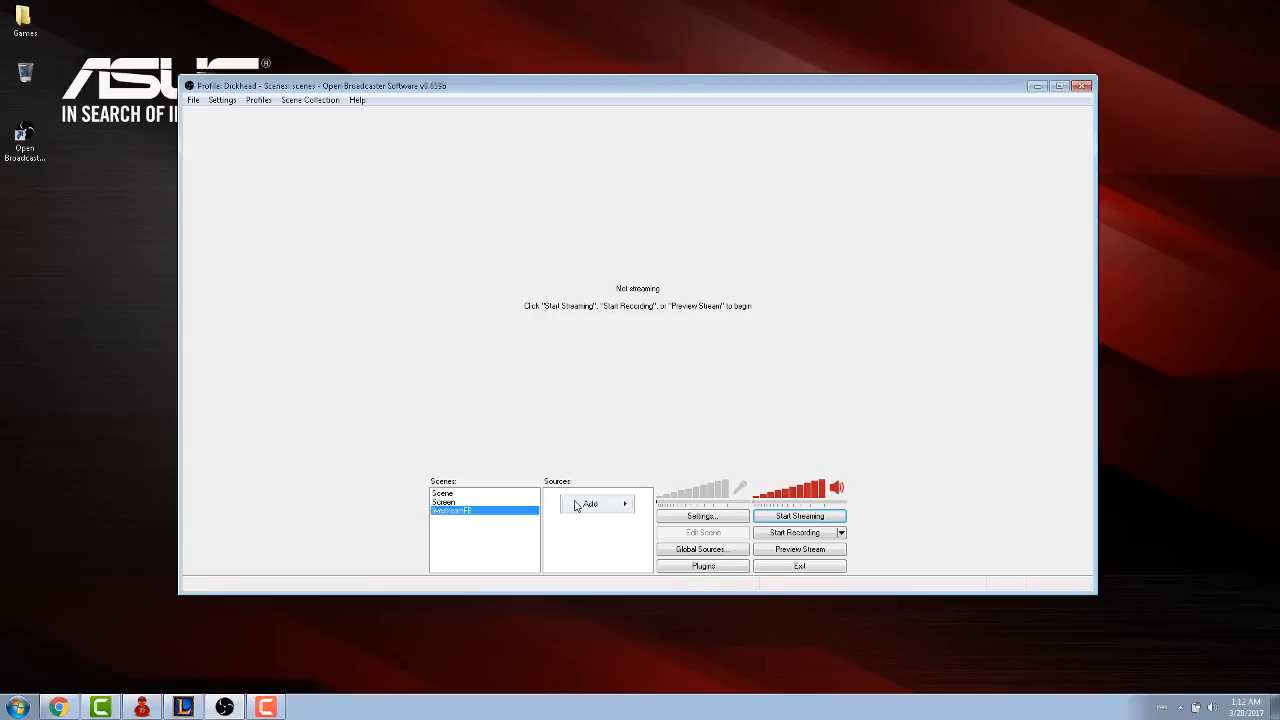
{"action": "mouse_move", "coordinate": [578, 505]}
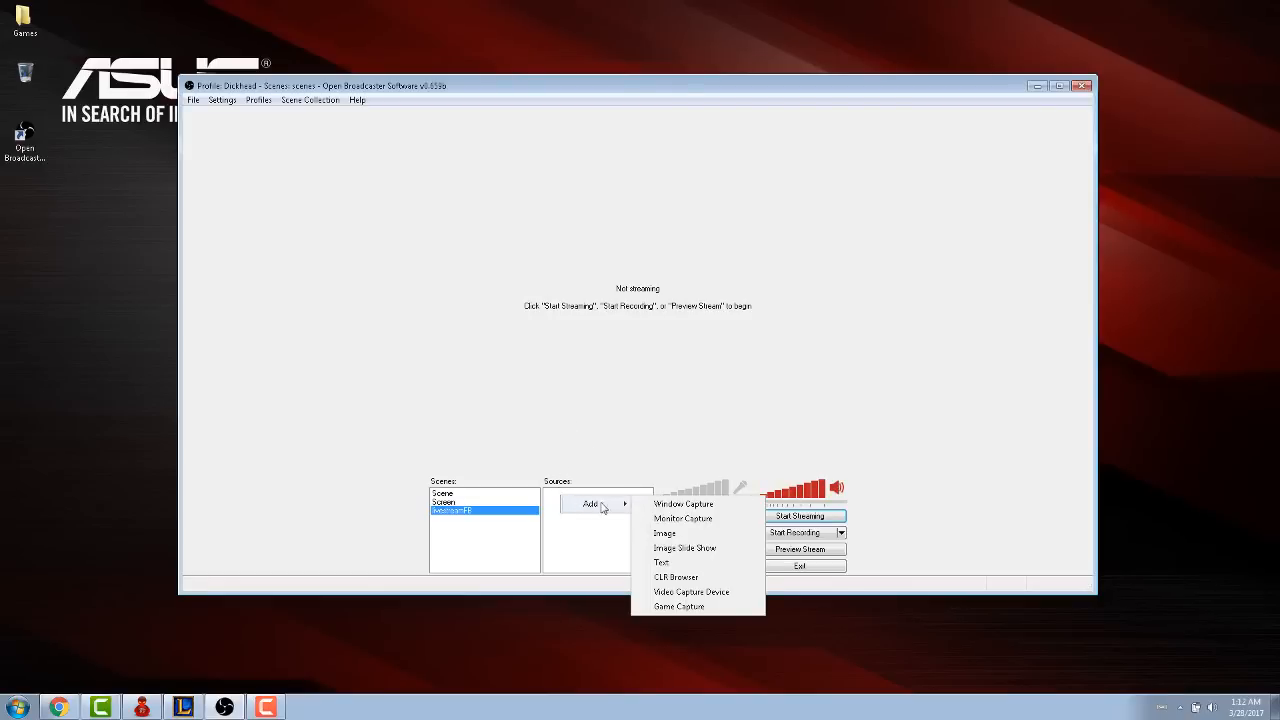
{"action": "left_click", "coordinate": [668, 607]}
{"action": "type", "text": "LOLCLIENT"}
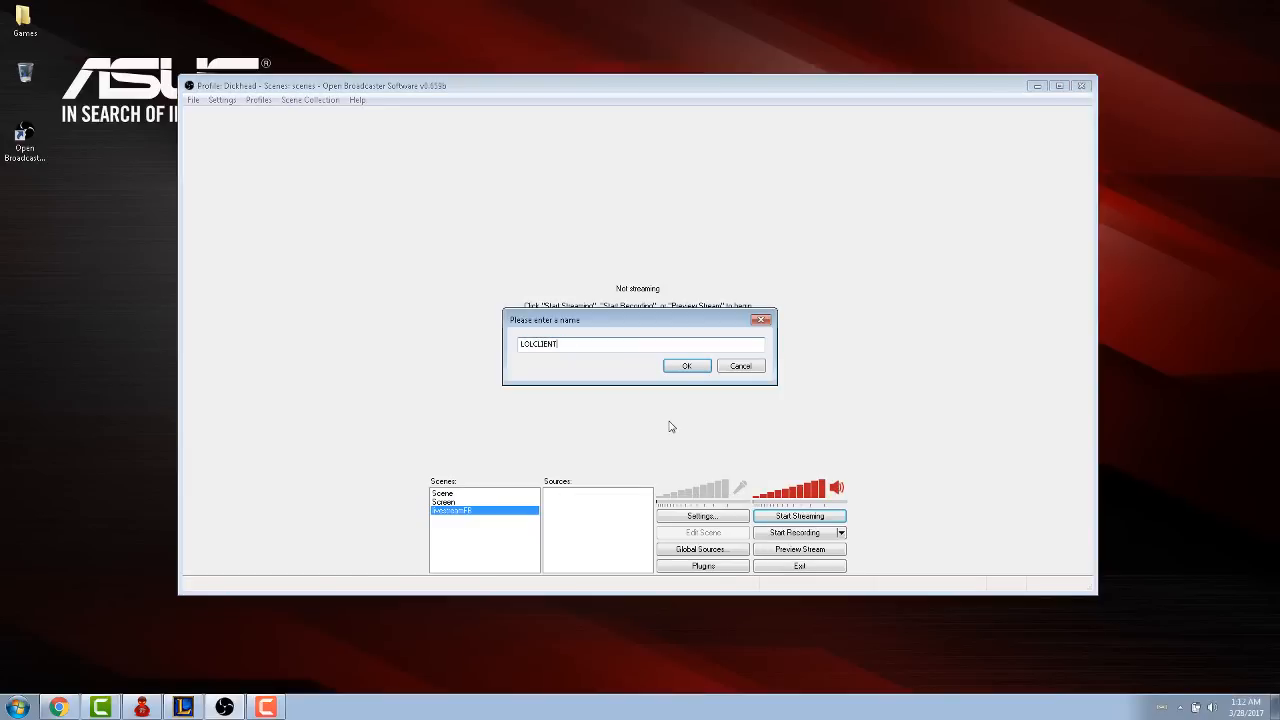
{"action": "key", "text": "Return"}
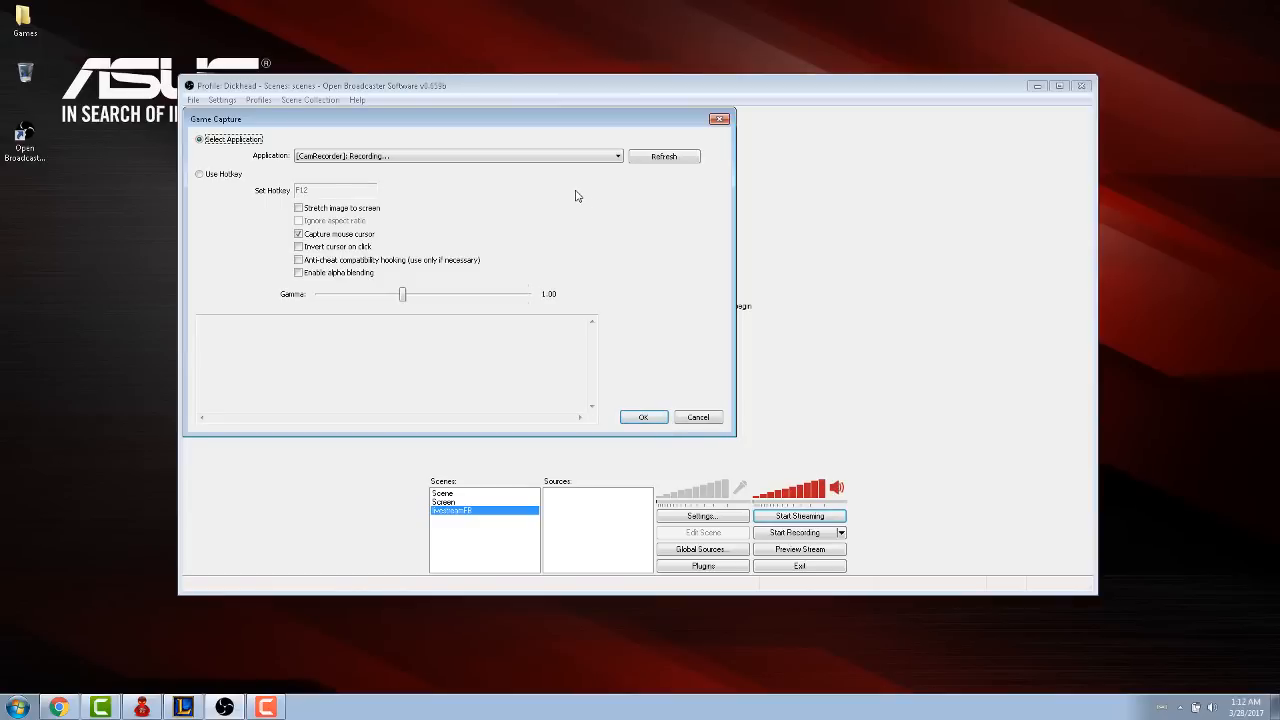
{"action": "left_click", "coordinate": [188, 705]}
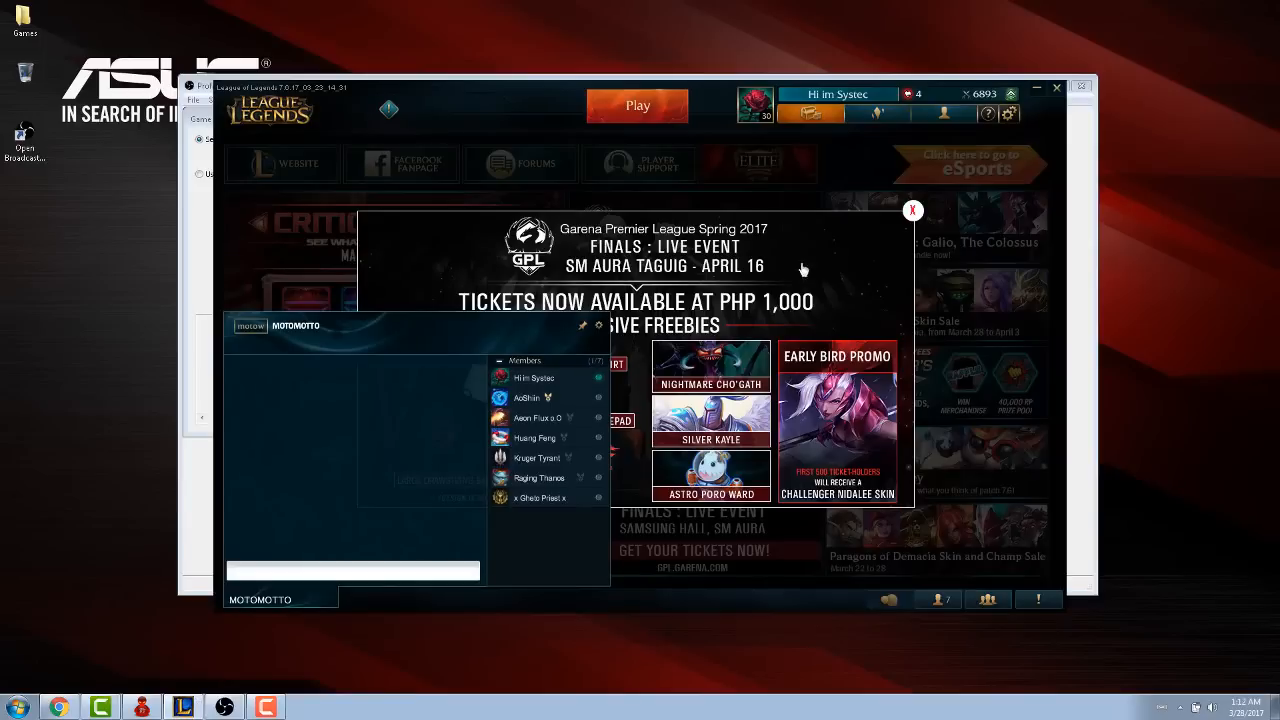
{"action": "left_click", "coordinate": [200, 235]}
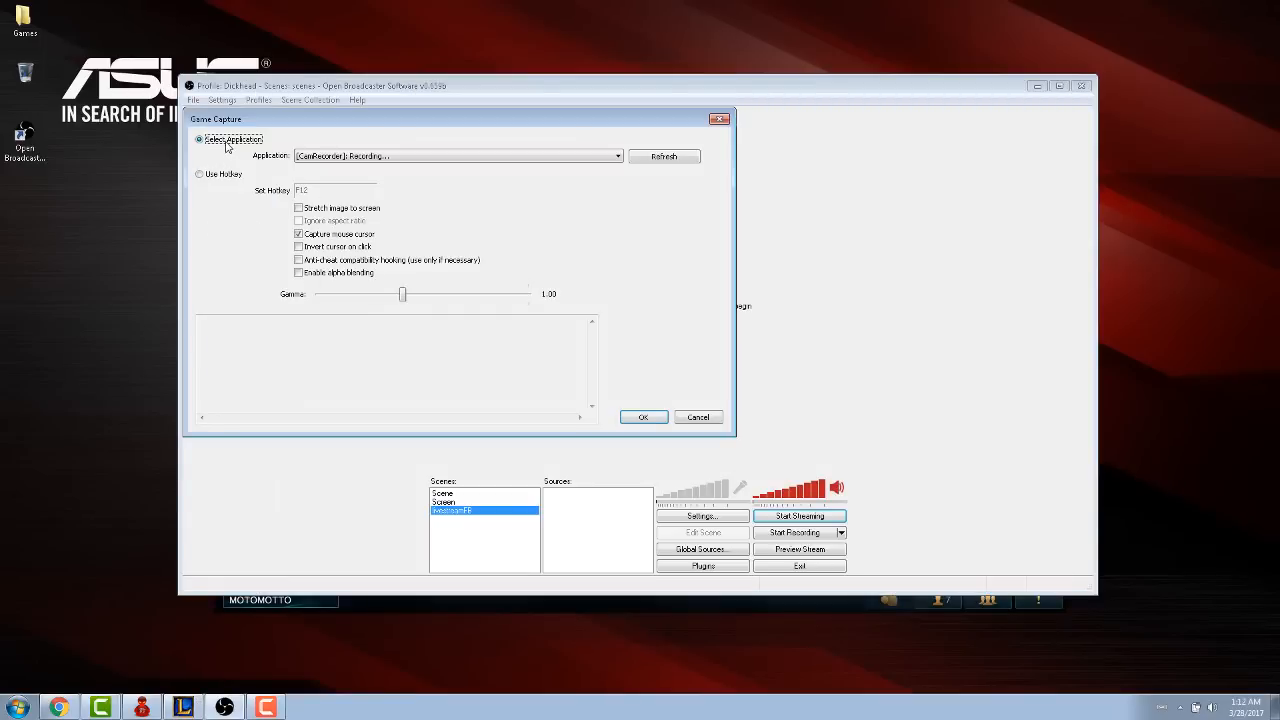
{"action": "left_click", "coordinate": [340, 158]}
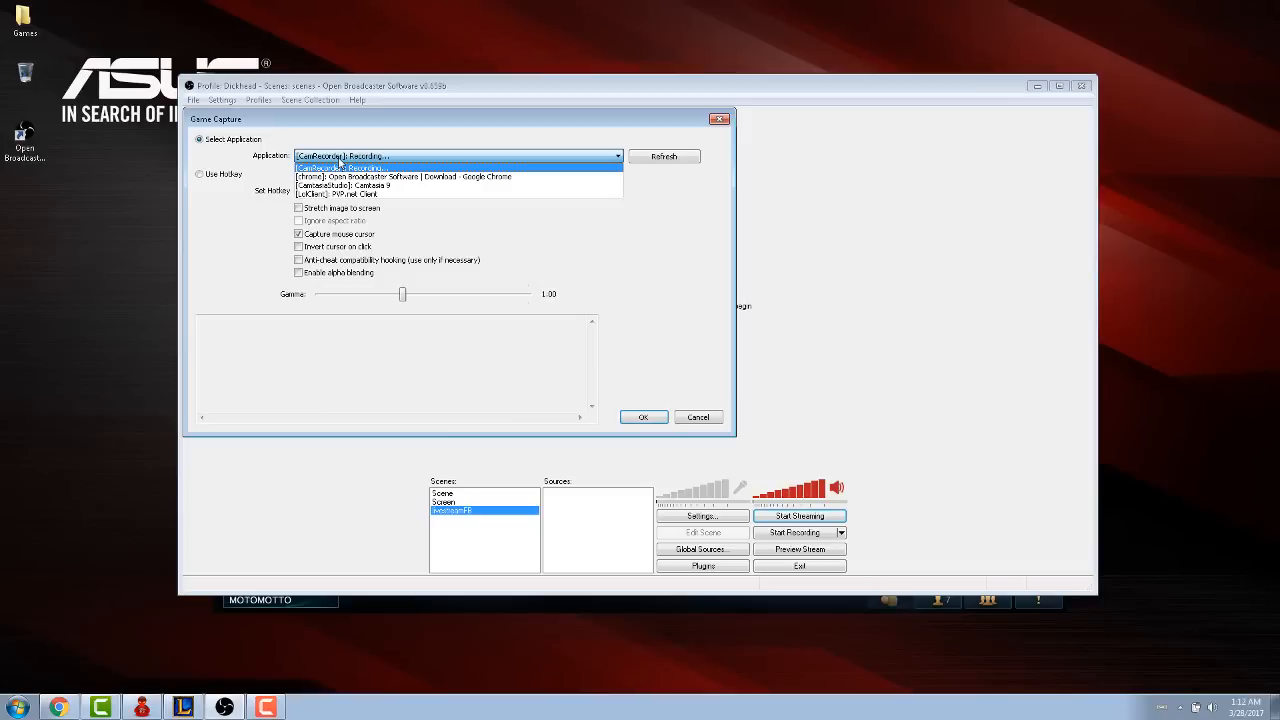
{"action": "left_click", "coordinate": [376, 194]}
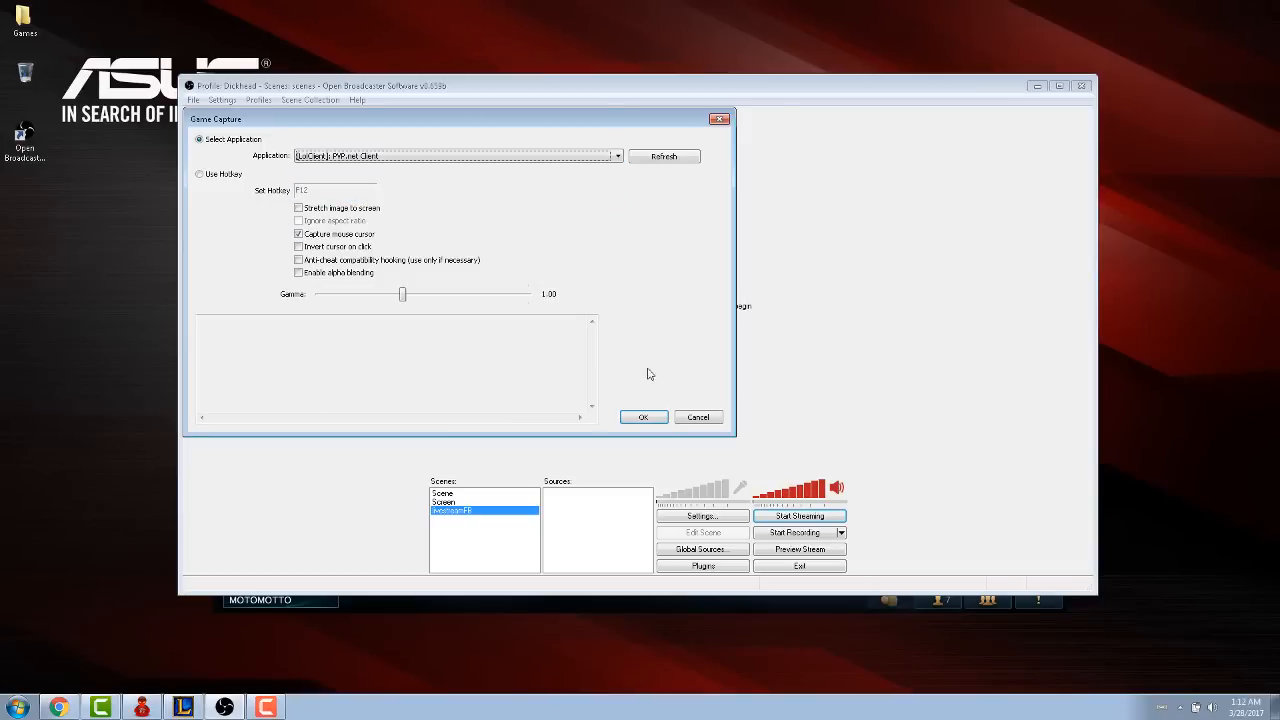
{"action": "left_click", "coordinate": [645, 416]}
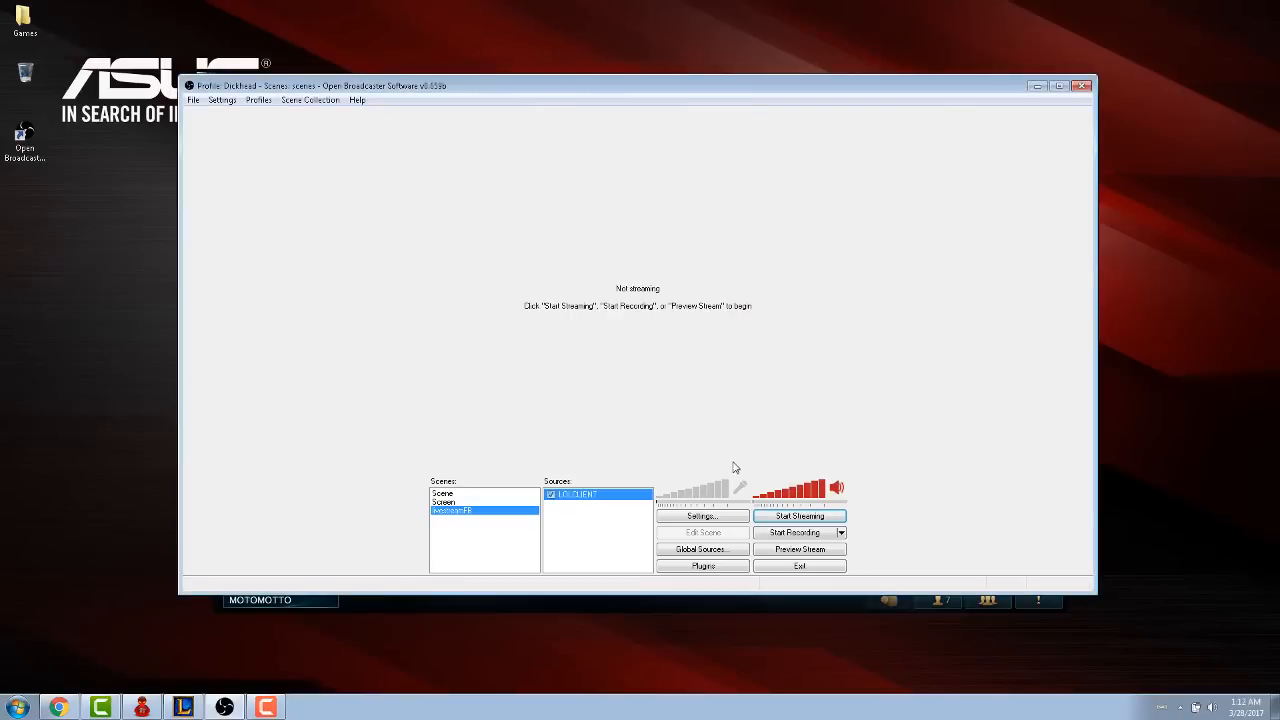
- Switch to the League of Legends client and create a custom Blind Pick game on Summoner's Rift with team size 5
{"action": "left_click", "coordinate": [392, 605]}
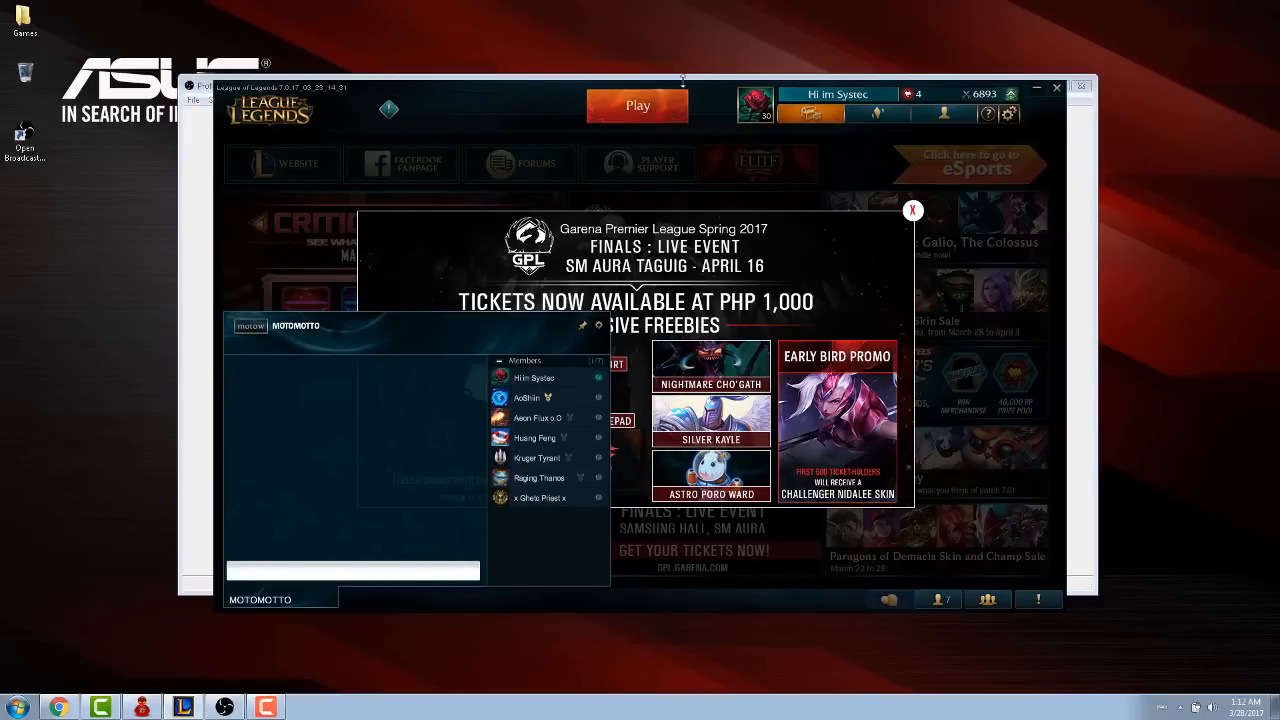
{"action": "left_click", "coordinate": [672, 108]}
{"action": "left_click", "coordinate": [472, 226]}
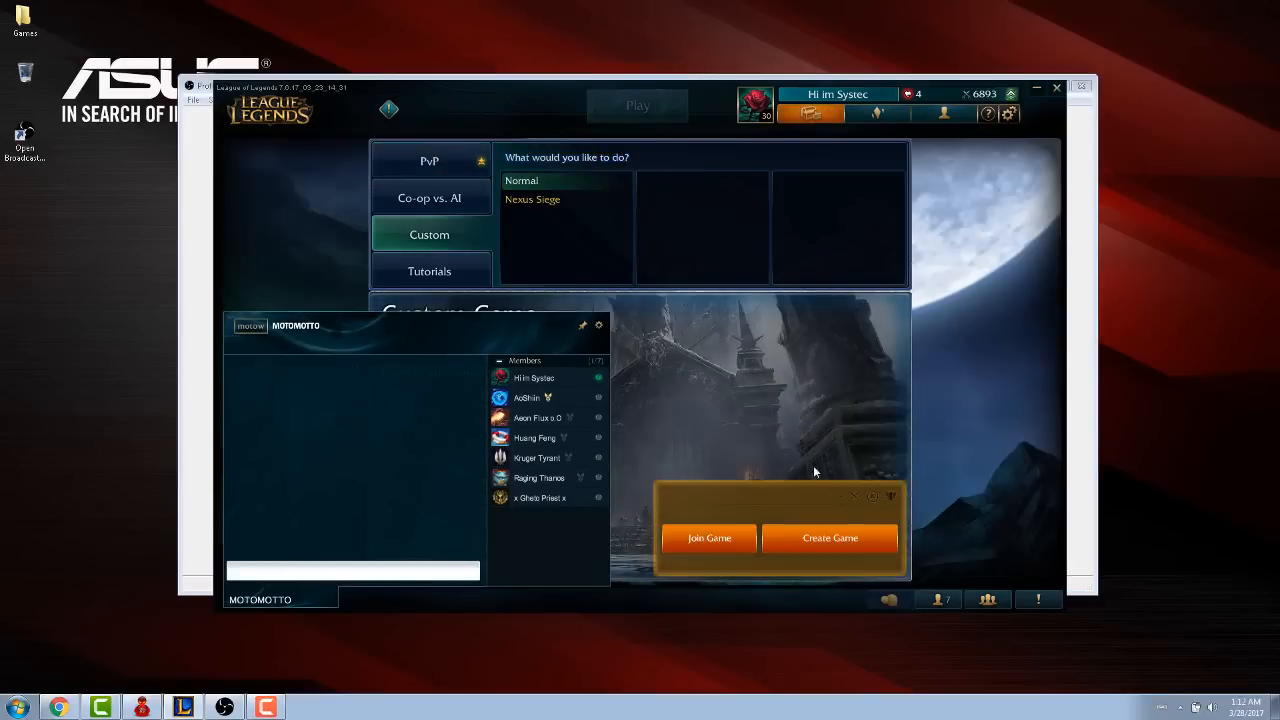
{"action": "left_click", "coordinate": [830, 538]}
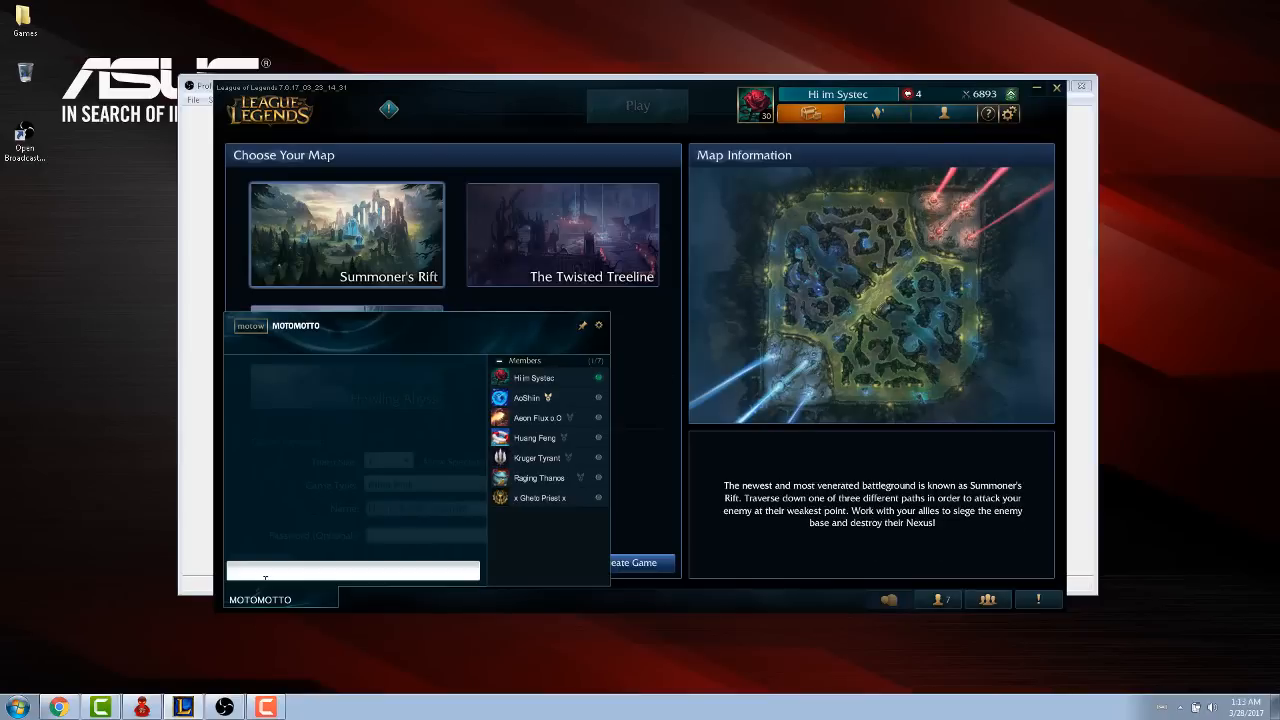
{"action": "left_click", "coordinate": [300, 599]}
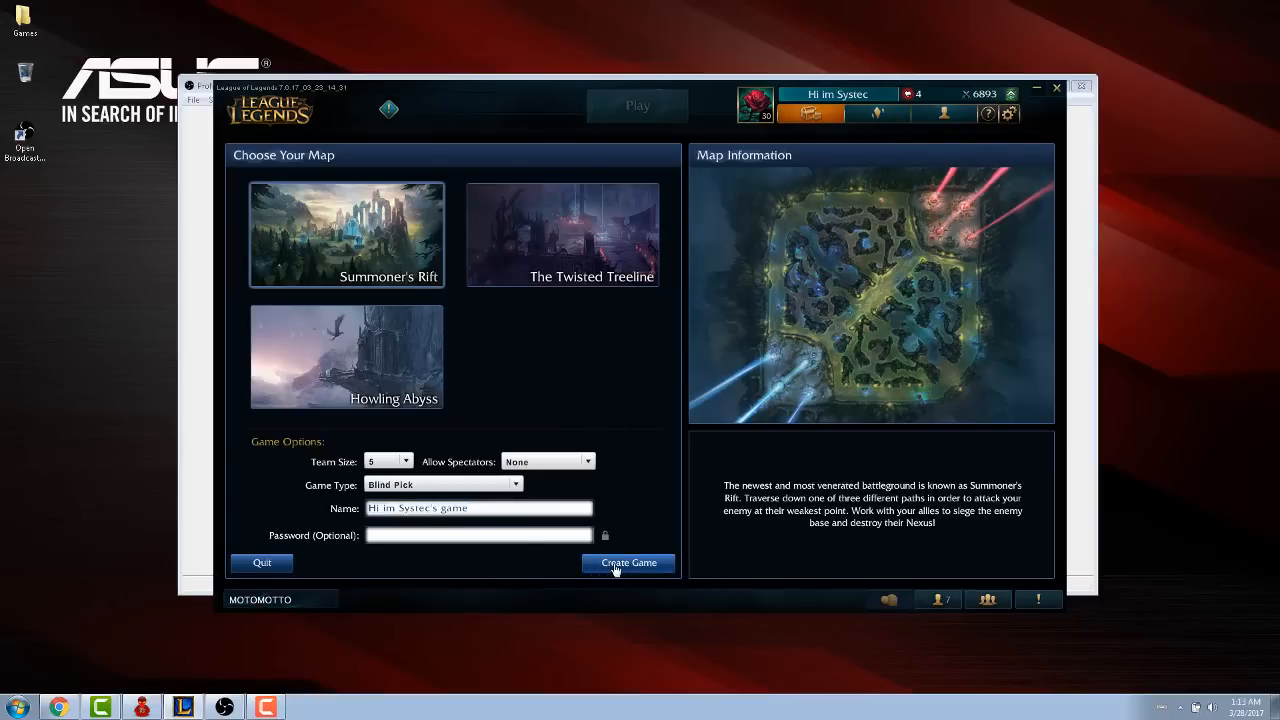
{"action": "left_click", "coordinate": [615, 565]}
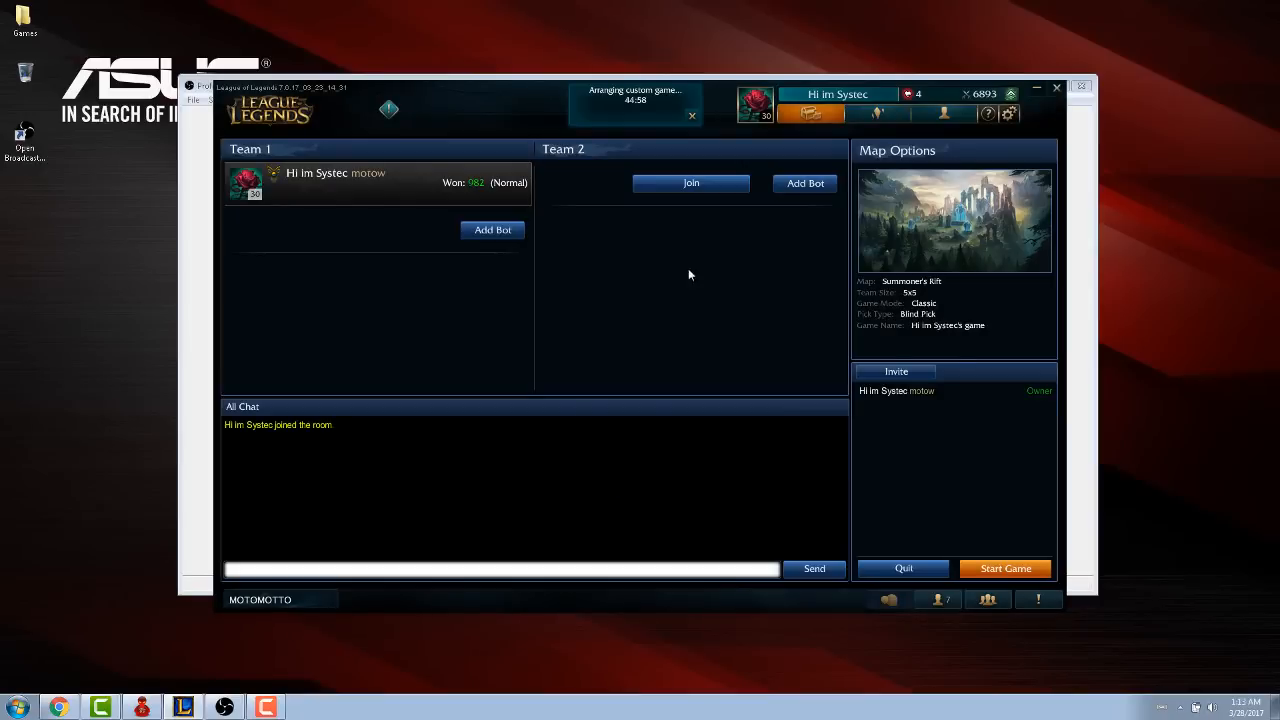
- Add a Beginner bot to Team 2 and start the custom game
{"action": "left_click", "coordinate": [802, 198]}
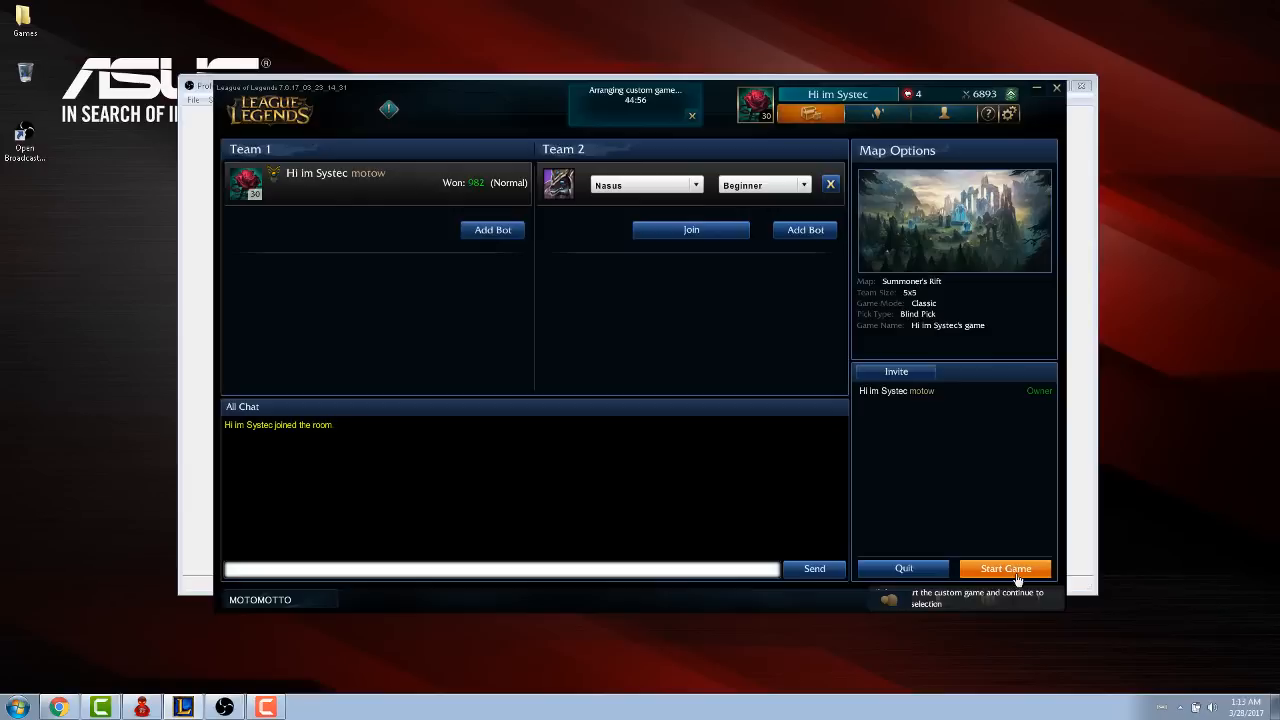
{"action": "left_click", "coordinate": [1012, 572]}
{"action": "left_click", "coordinate": [612, 406]}
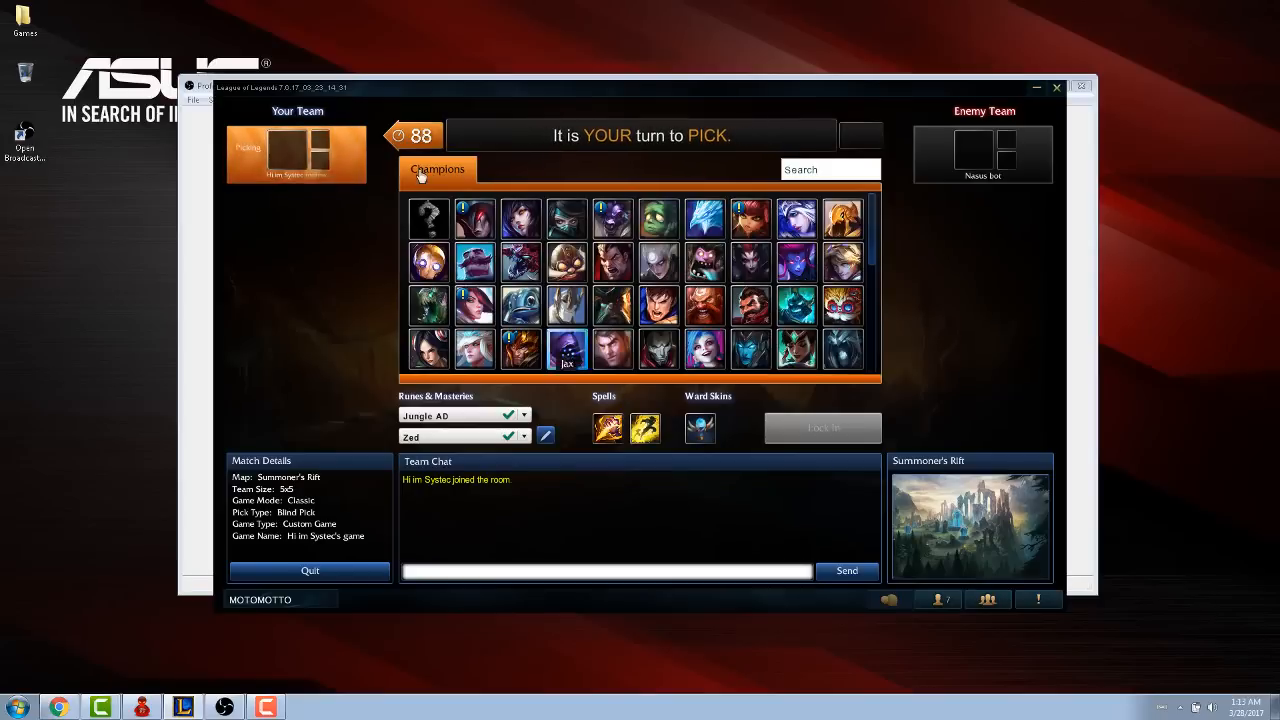
- Lock in a champion for the match and browse through its skins
{"action": "left_click", "coordinate": [457, 204]}
{"action": "left_click", "coordinate": [822, 428]}
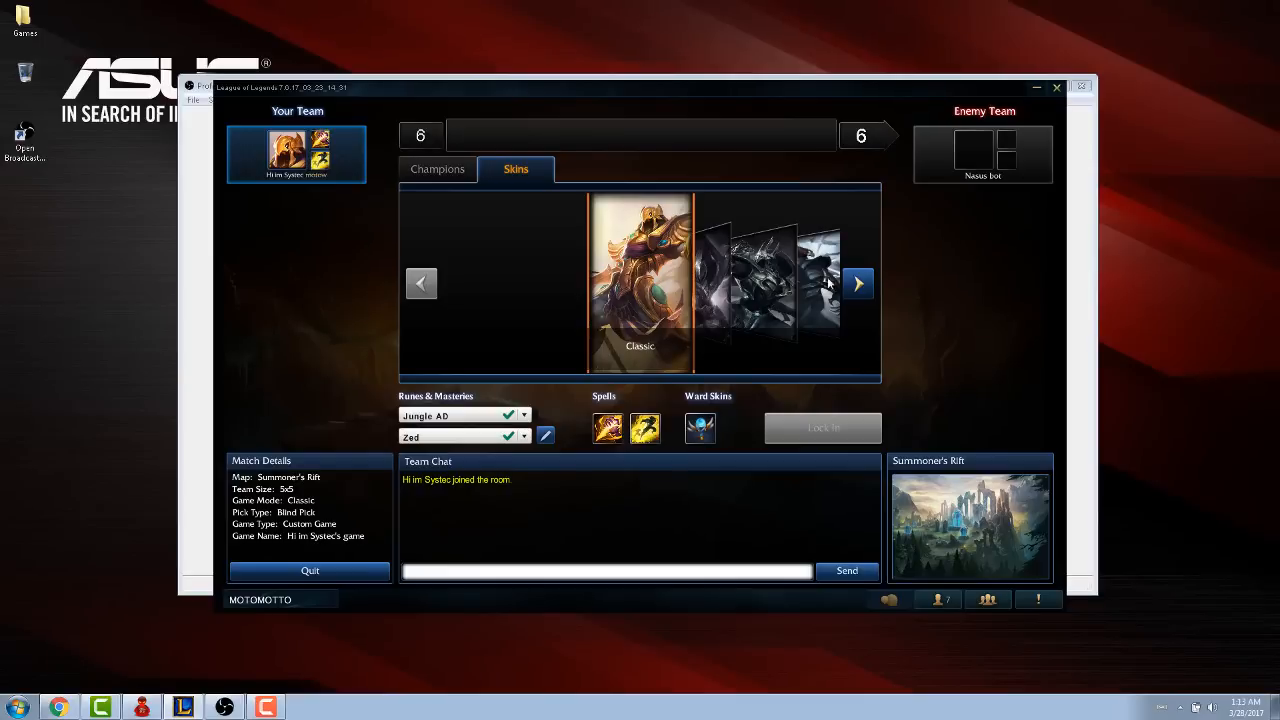
{"action": "left_click", "coordinate": [857, 284]}
{"action": "left_click", "coordinate": [857, 284]}
{"action": "left_click", "coordinate": [857, 284]}
{"action": "left_click", "coordinate": [857, 284]}
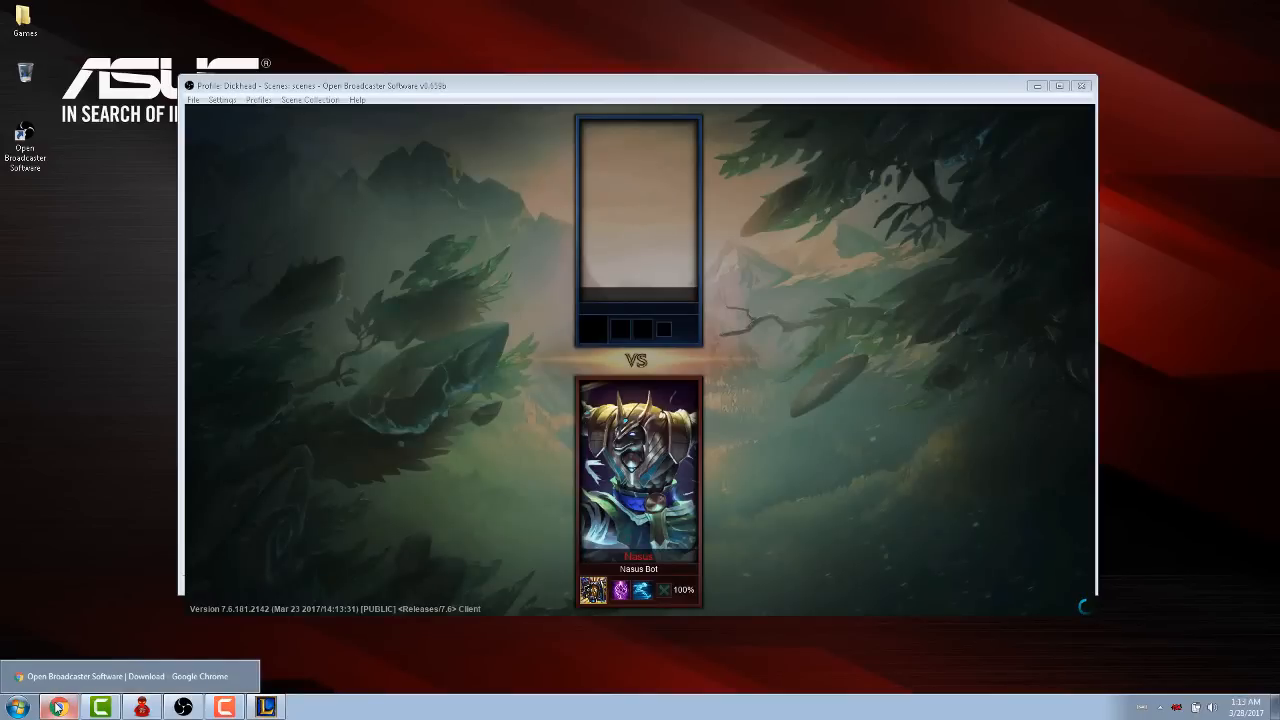
- Switch to Chrome, open ancms.systems/apps/live-beta/?lang=vi in a new tab, and translate the page, declining the support group invitation
{"action": "left_click", "coordinate": [57, 707]}
{"action": "left_click", "coordinate": [185, 12]}
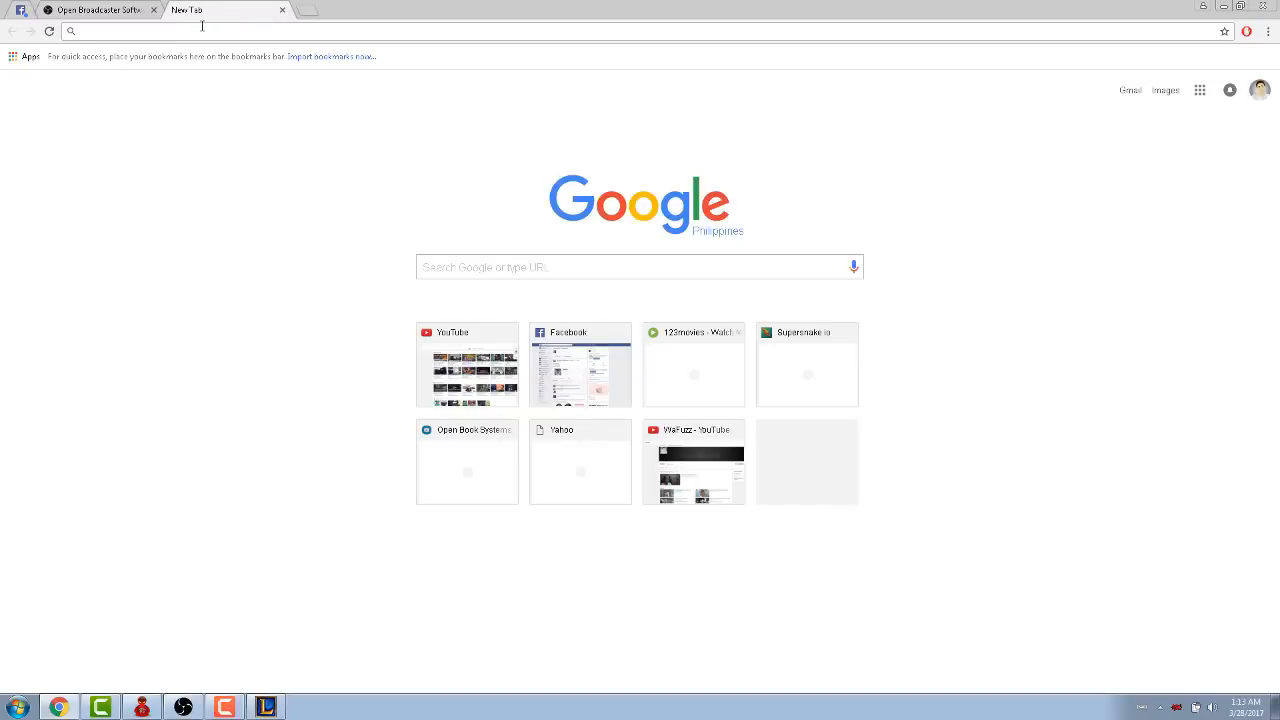
{"action": "type", "text": "http://ancms.systems/apps/live-beta/?lang=vi"}
{"action": "key", "text": "Return"}
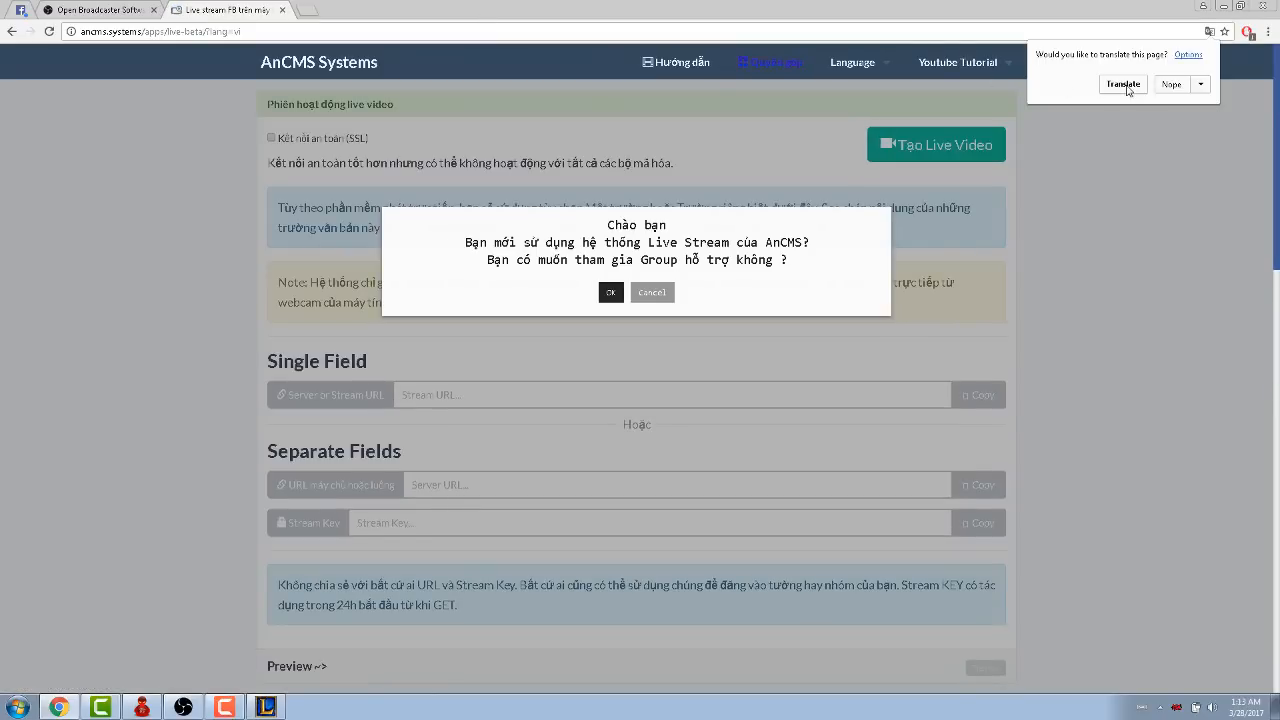
{"action": "left_click", "coordinate": [1124, 85]}
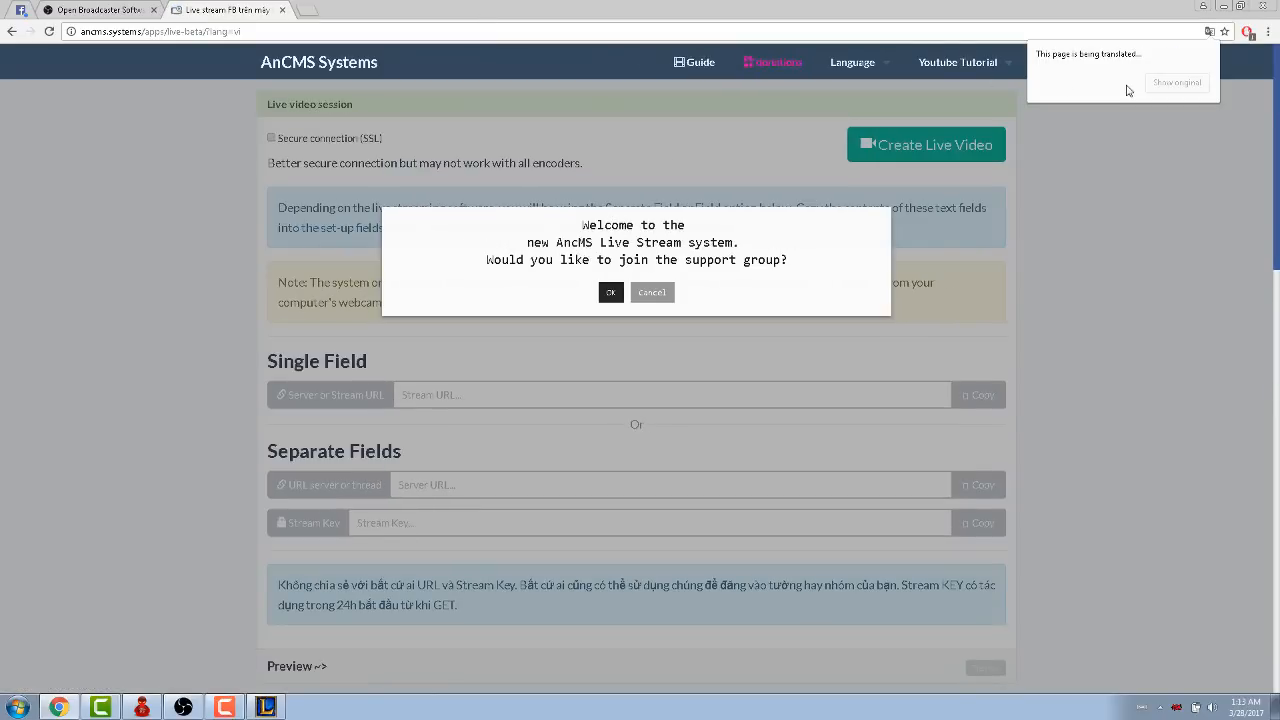
{"action": "left_click", "coordinate": [652, 294]}
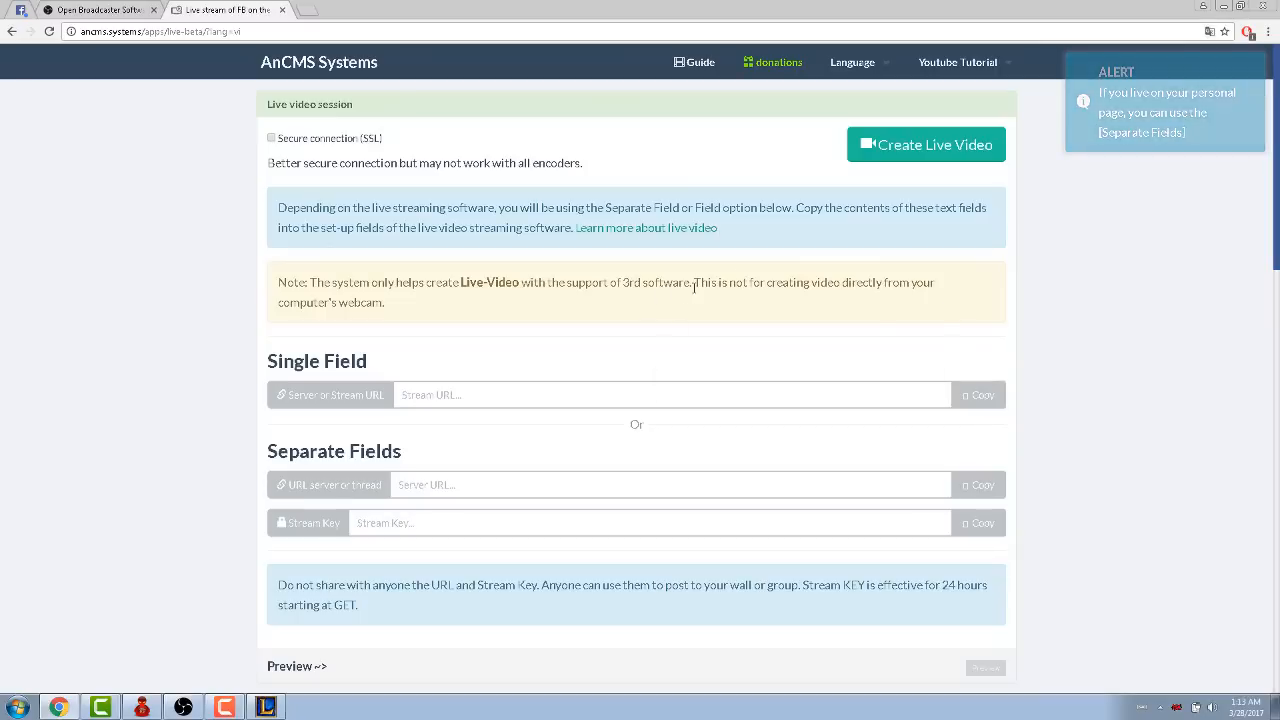
- Create a Facebook live video from the AnCMS page and share it on your own Timeline
{"action": "right_click", "coordinate": [952, 150]}
{"action": "left_click", "coordinate": [952, 150]}
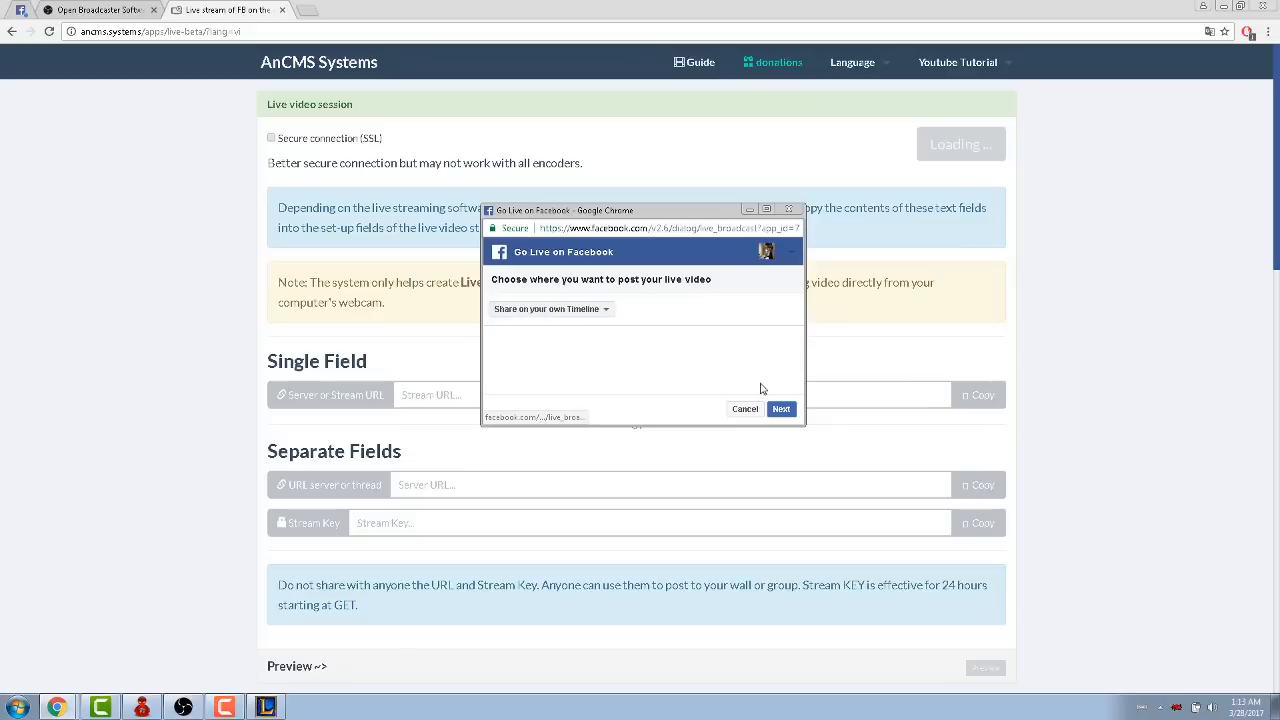
{"action": "left_click", "coordinate": [782, 412]}
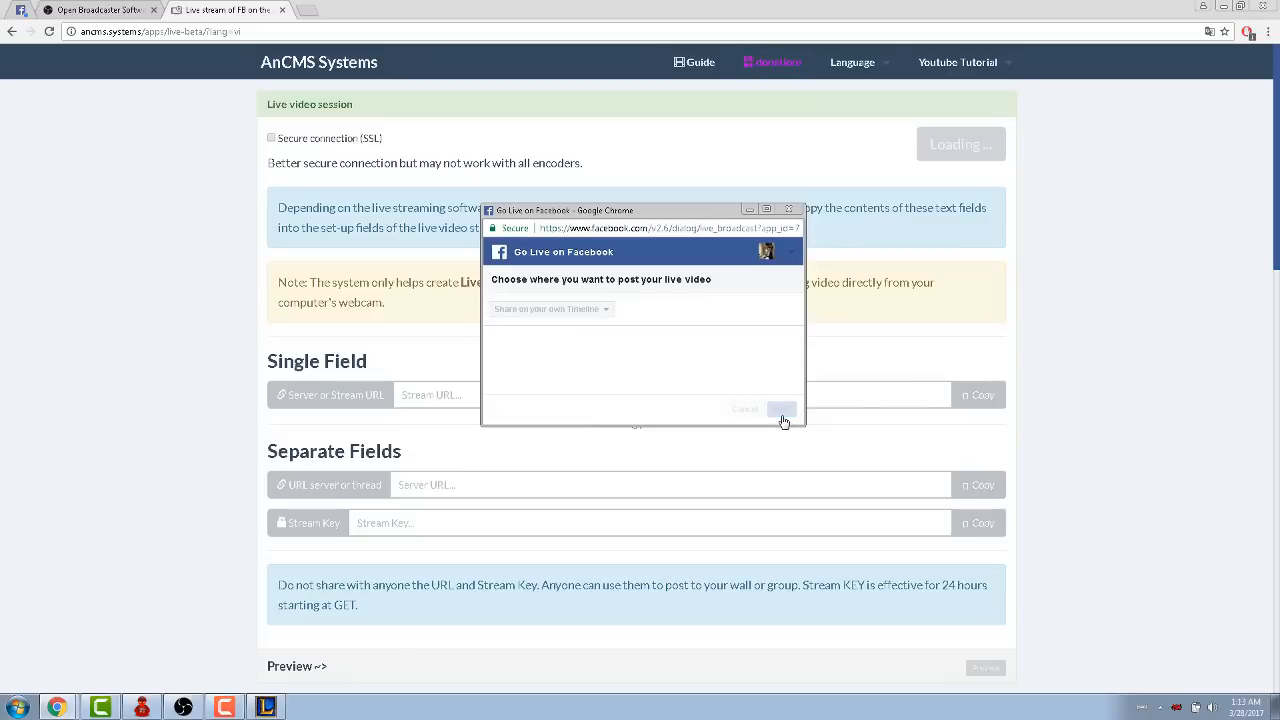
- Copy the server URL rtmp://rtmp-api.facebook.com:80/rtmp/ from the Separate Fields section
{"action": "scroll", "coordinate": [589, 346], "scroll_direction": "down", "scroll_amount": 2}
{"action": "left_click", "coordinate": [589, 346]}
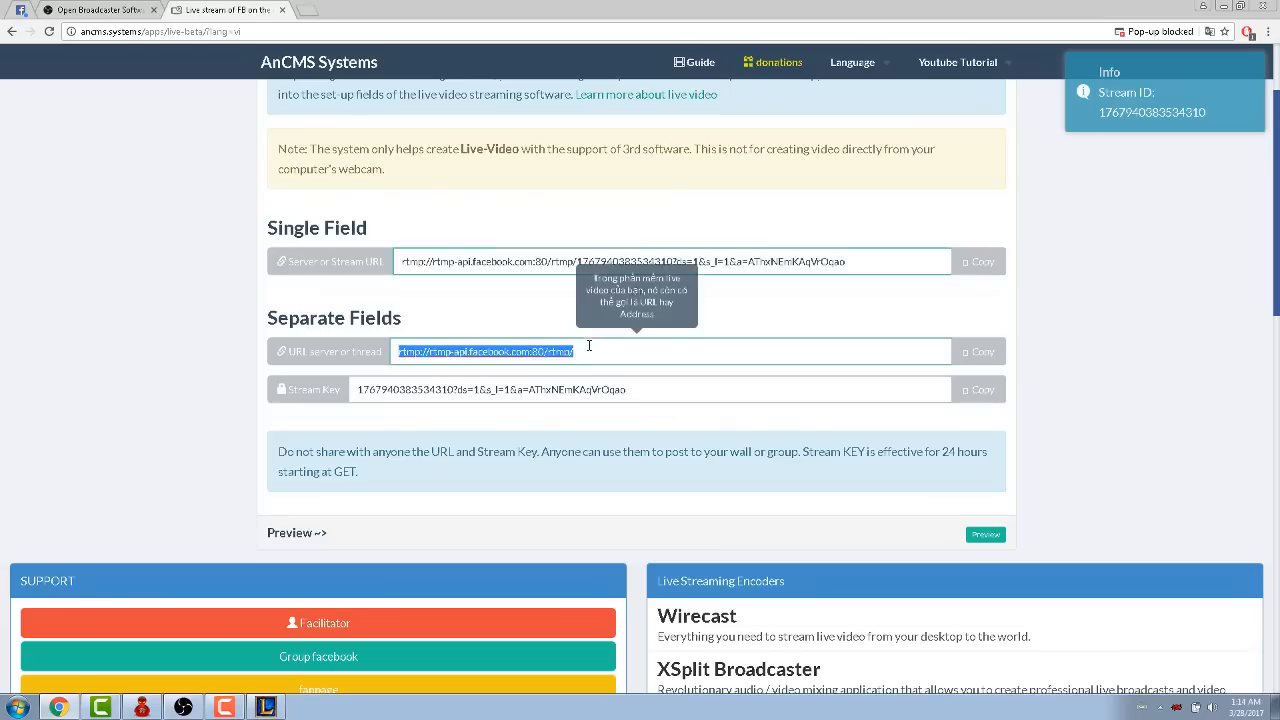
{"action": "left_click_drag", "start_coordinate": [237, 320], "coordinate": [368, 334]}
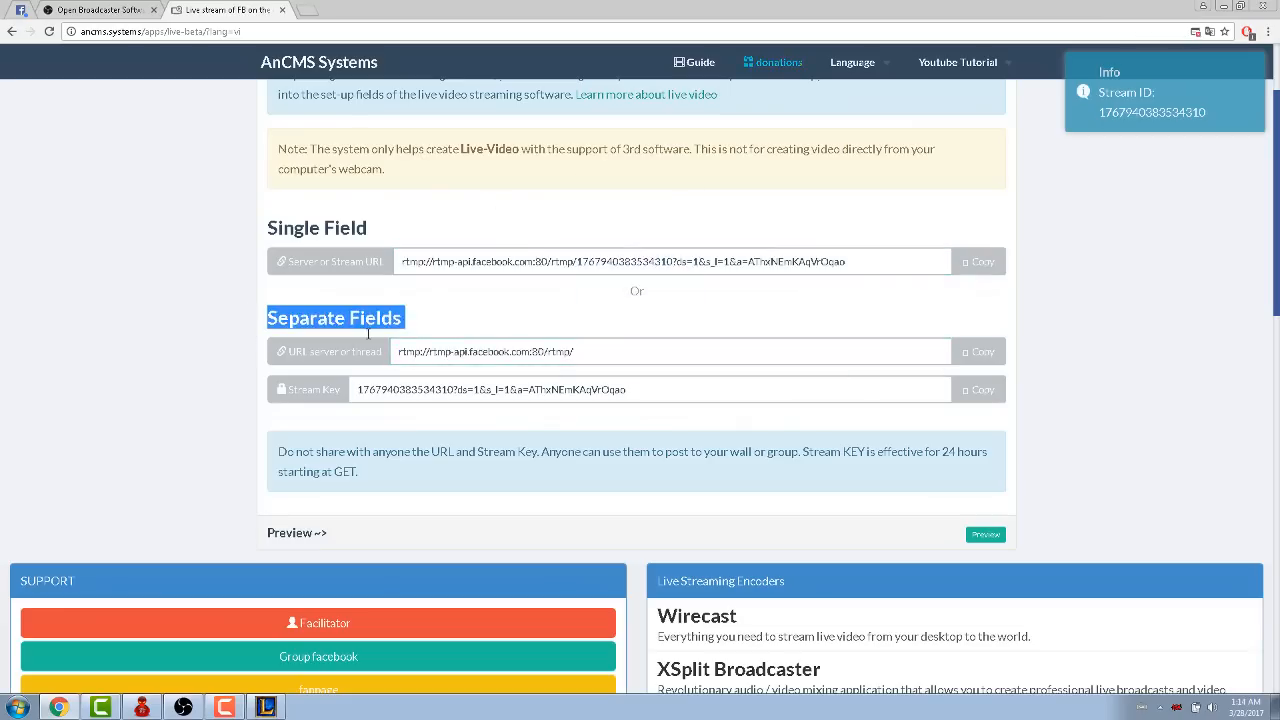
{"action": "left_click", "coordinate": [800, 354]}
{"action": "left_click_drag", "start_coordinate": [250, 320], "coordinate": [402, 320]}
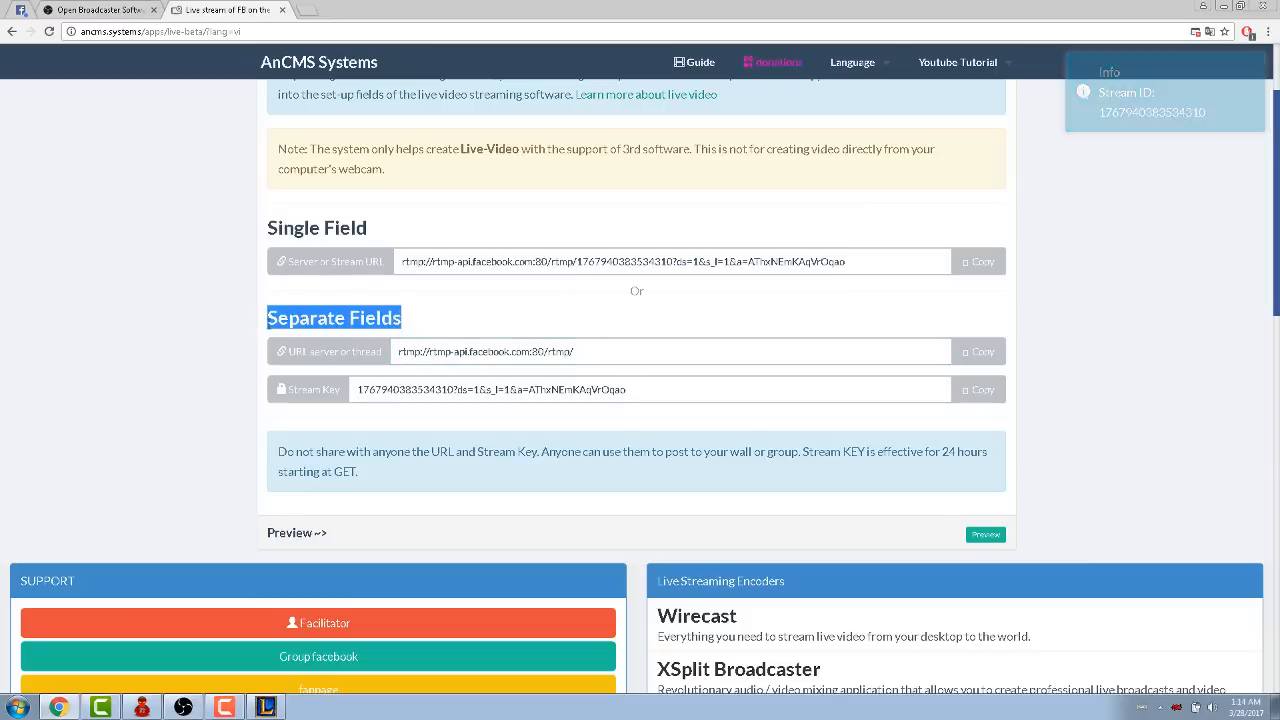
{"action": "left_click", "coordinate": [560, 351]}
{"action": "left_click", "coordinate": [978, 351]}
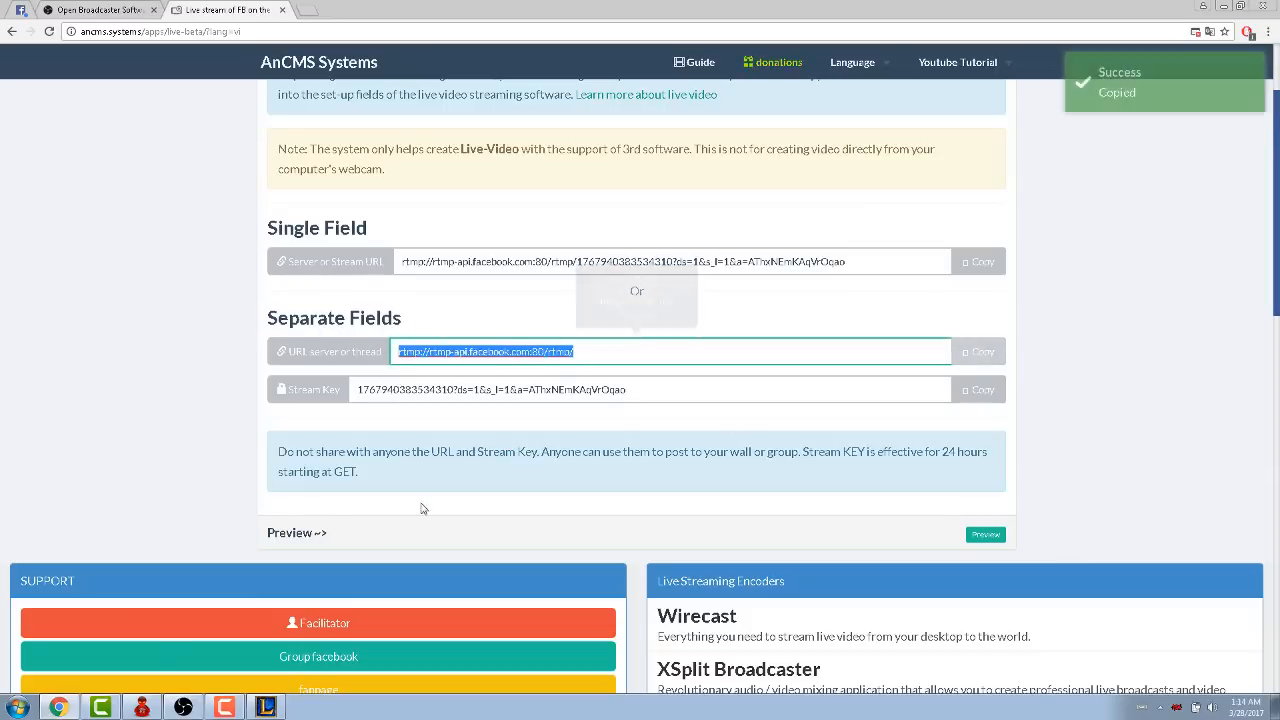
- Switch to OBS and set the broadcast mode to Live Stream, service to Custom, and FMS URL to the copied server URL
{"action": "left_click", "coordinate": [185, 705]}
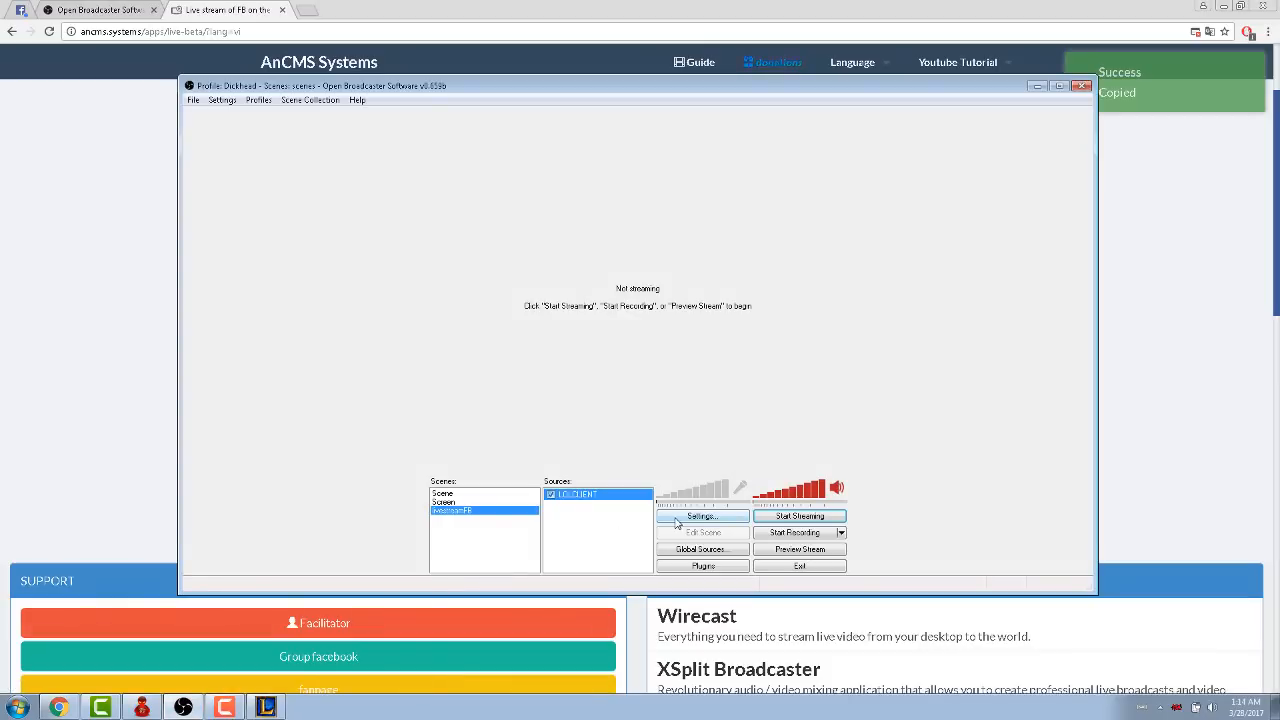
{"action": "left_click", "coordinate": [676, 523]}
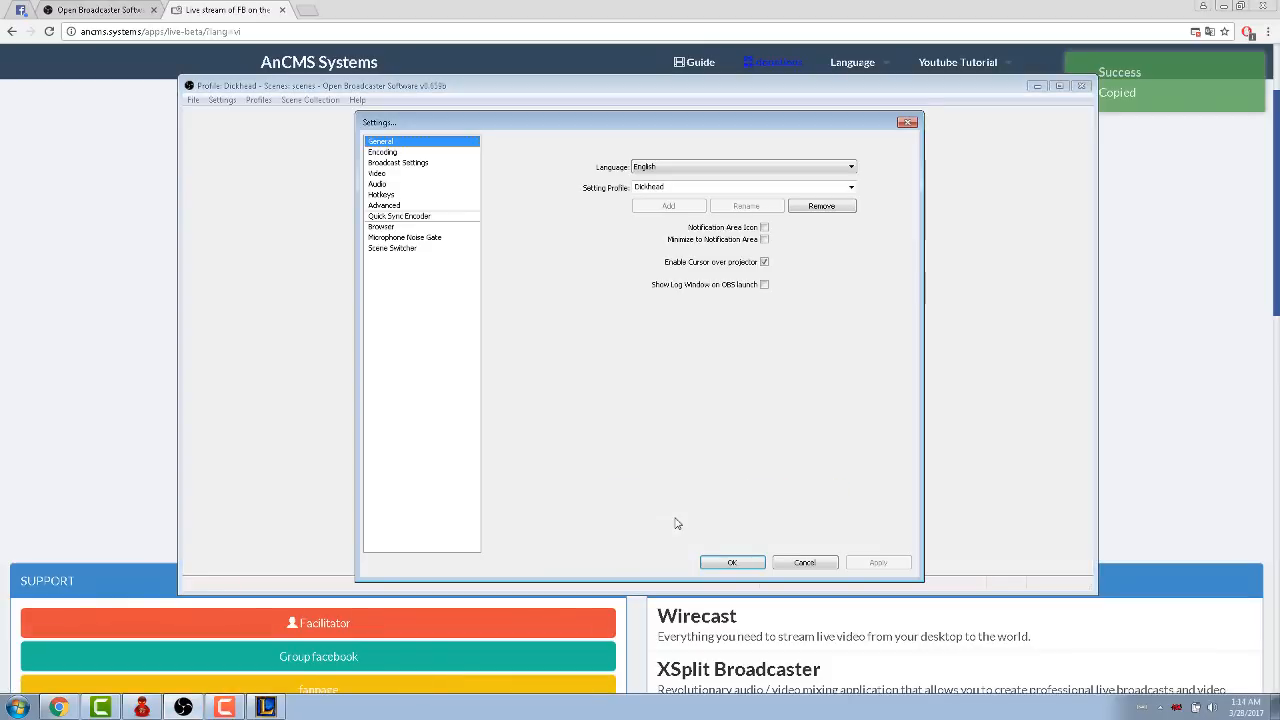
{"action": "left_click", "coordinate": [394, 163]}
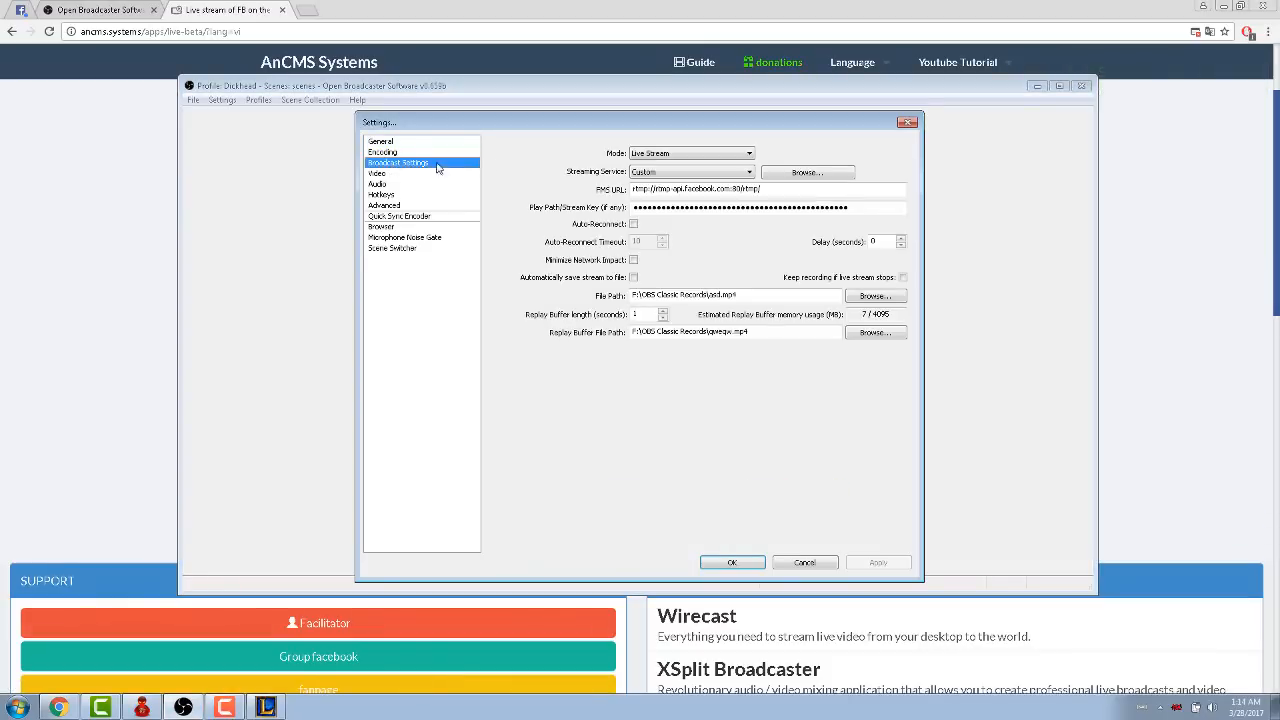
{"action": "left_click", "coordinate": [696, 155]}
{"action": "left_click", "coordinate": [698, 166]}
{"action": "left_click", "coordinate": [700, 174]}
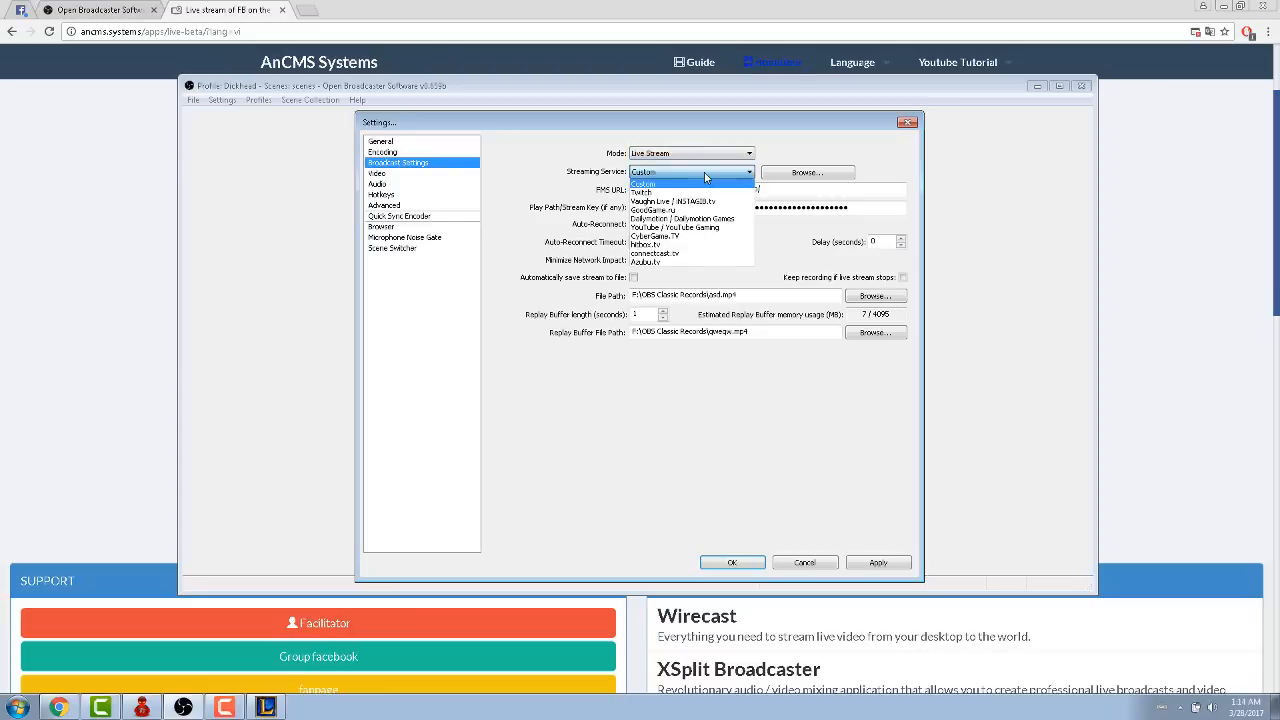
{"action": "left_click", "coordinate": [657, 186]}
{"action": "left_click", "coordinate": [730, 190]}
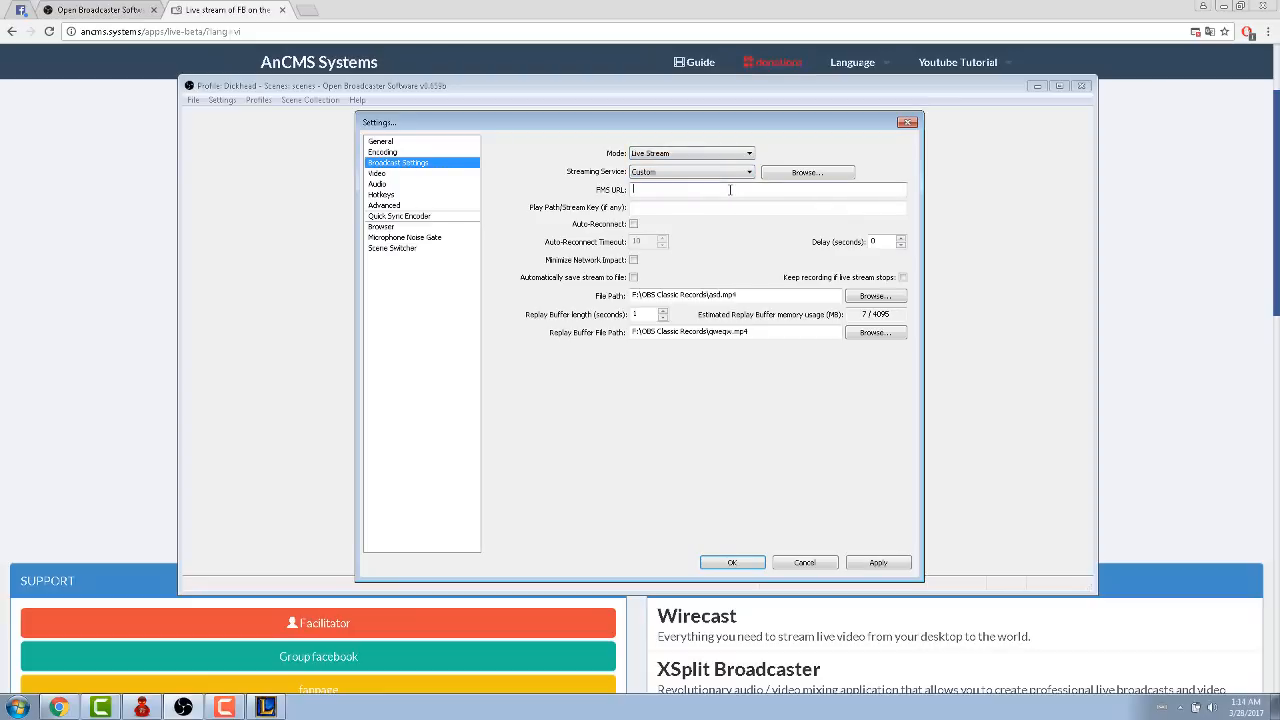
{"action": "key", "text": "ctrl+v"}
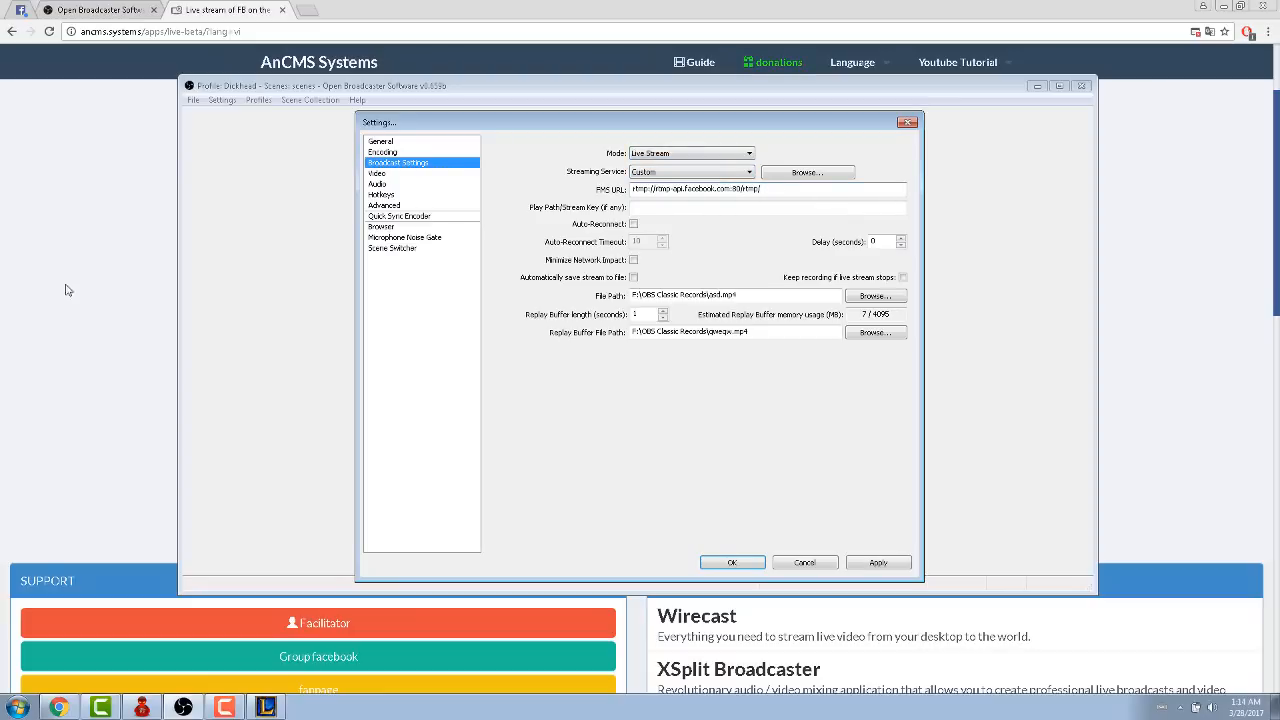
- Copy the stream key from the AnCMS page into the OBS Play Path/Stream Key field and save the broadcast settings
{"action": "left_click", "coordinate": [42, 307]}
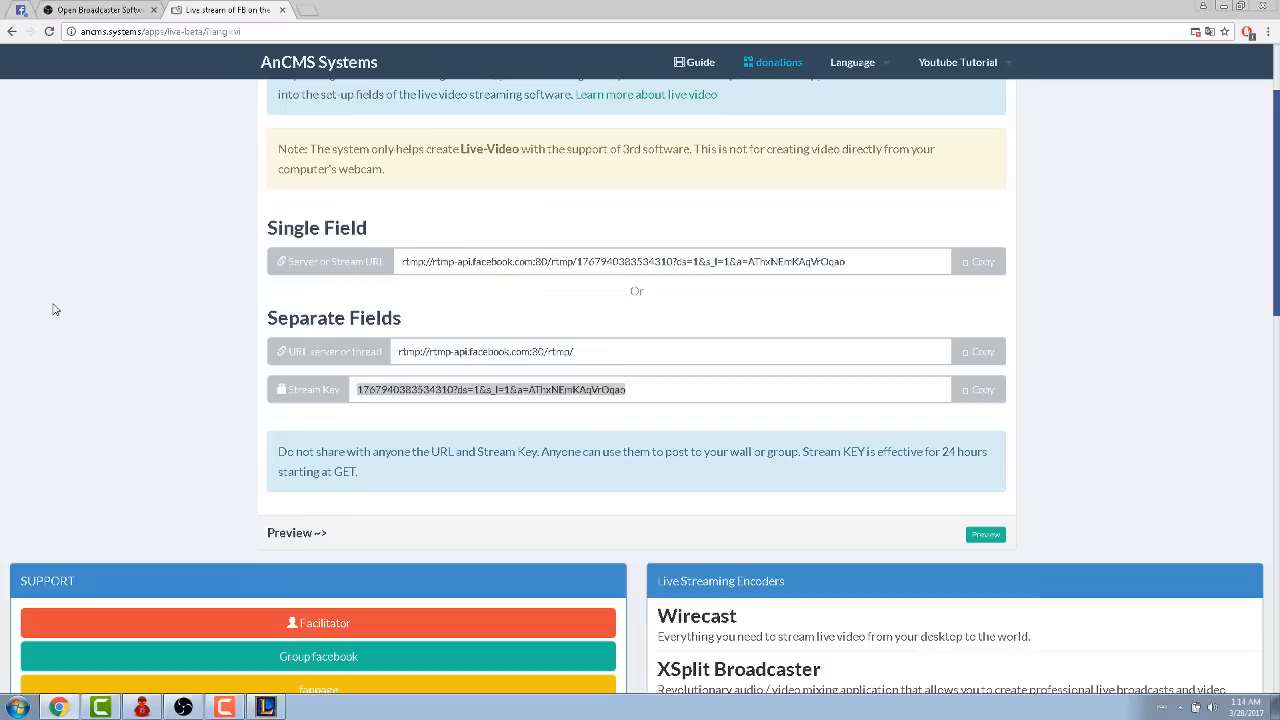
{"action": "left_click", "coordinate": [408, 394]}
{"action": "left_click", "coordinate": [978, 390]}
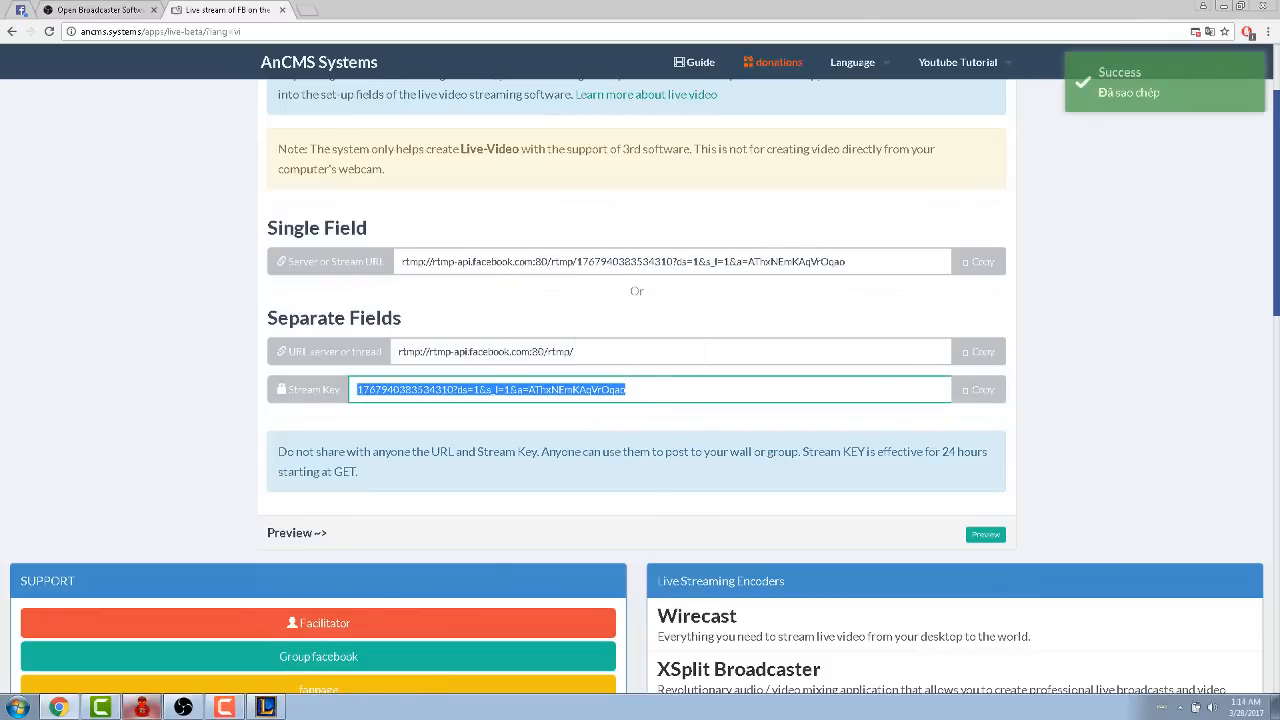
{"action": "left_click", "coordinate": [183, 707]}
{"action": "left_click", "coordinate": [672, 207]}
{"action": "key", "text": "ctrl+v"}
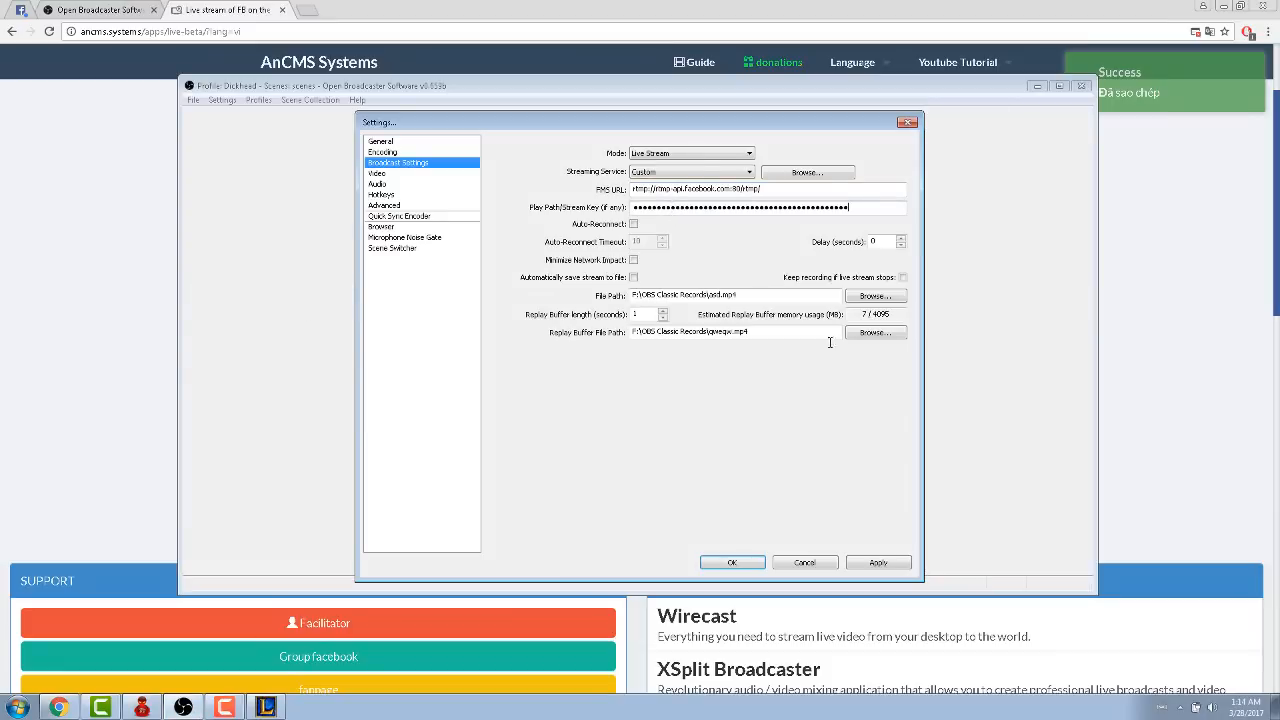
{"action": "left_click", "coordinate": [878, 565]}
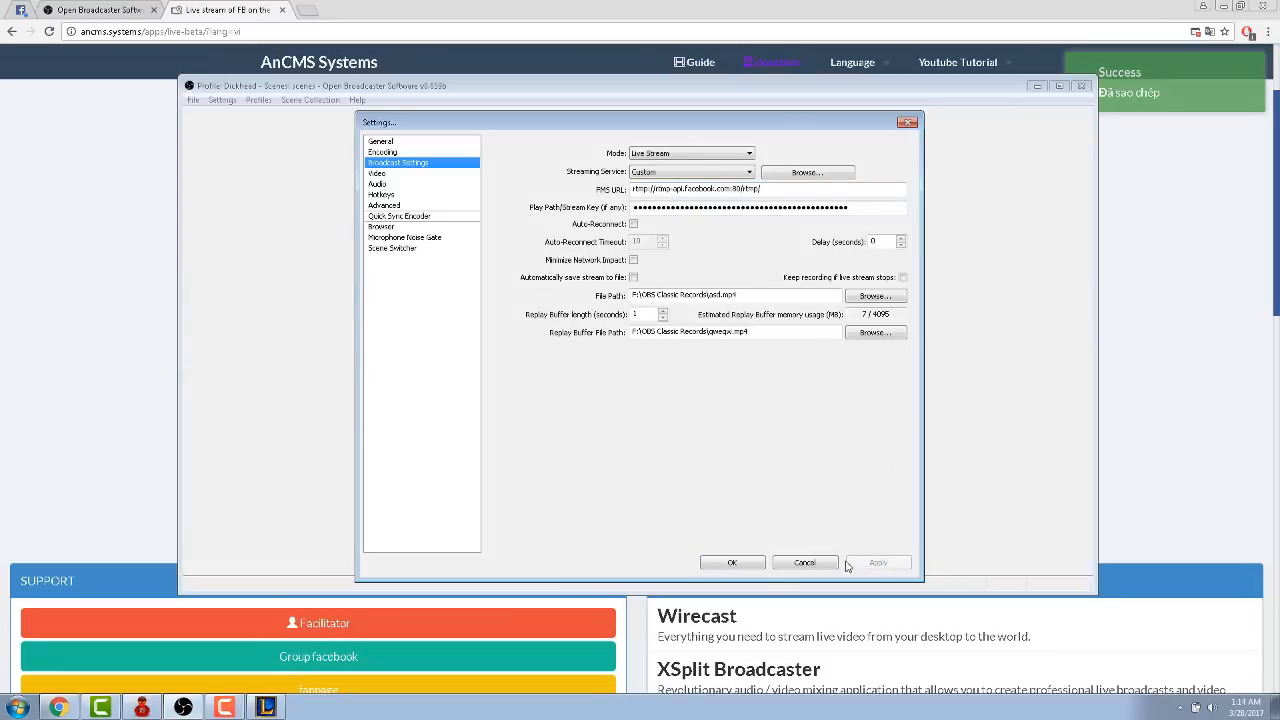
{"action": "left_click", "coordinate": [735, 563]}
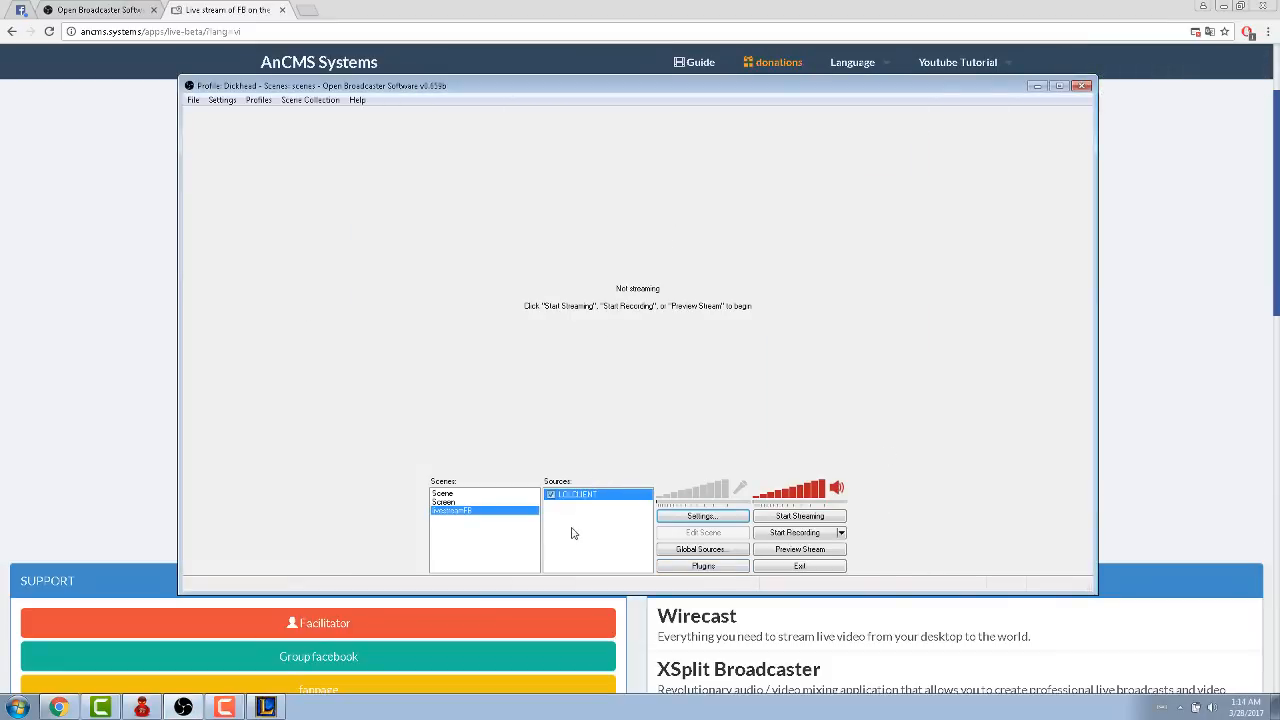
- Add a Game Capture source named LOLINGAME to the livestreamFB scene, capturing the League of Legends (TM) Client application
{"action": "left_click", "coordinate": [266, 707]}
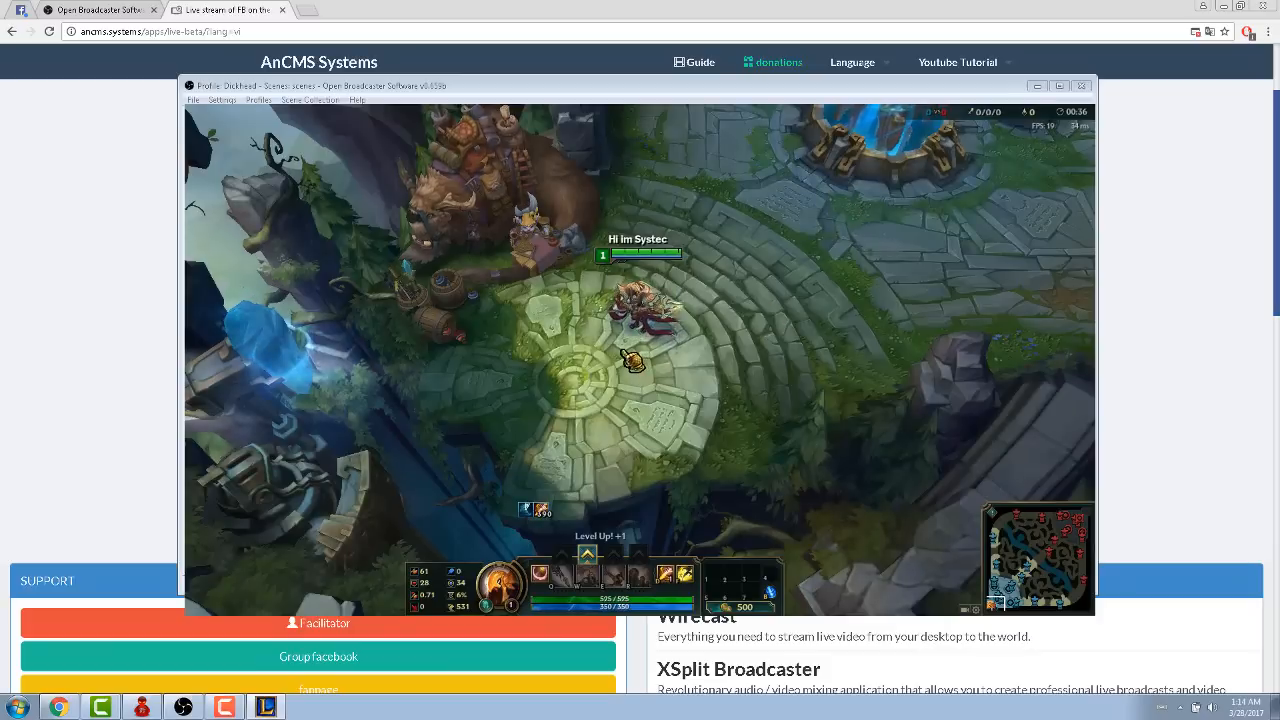
{"action": "key", "text": "alt+Tab"}
{"action": "right_click", "coordinate": [583, 516]}
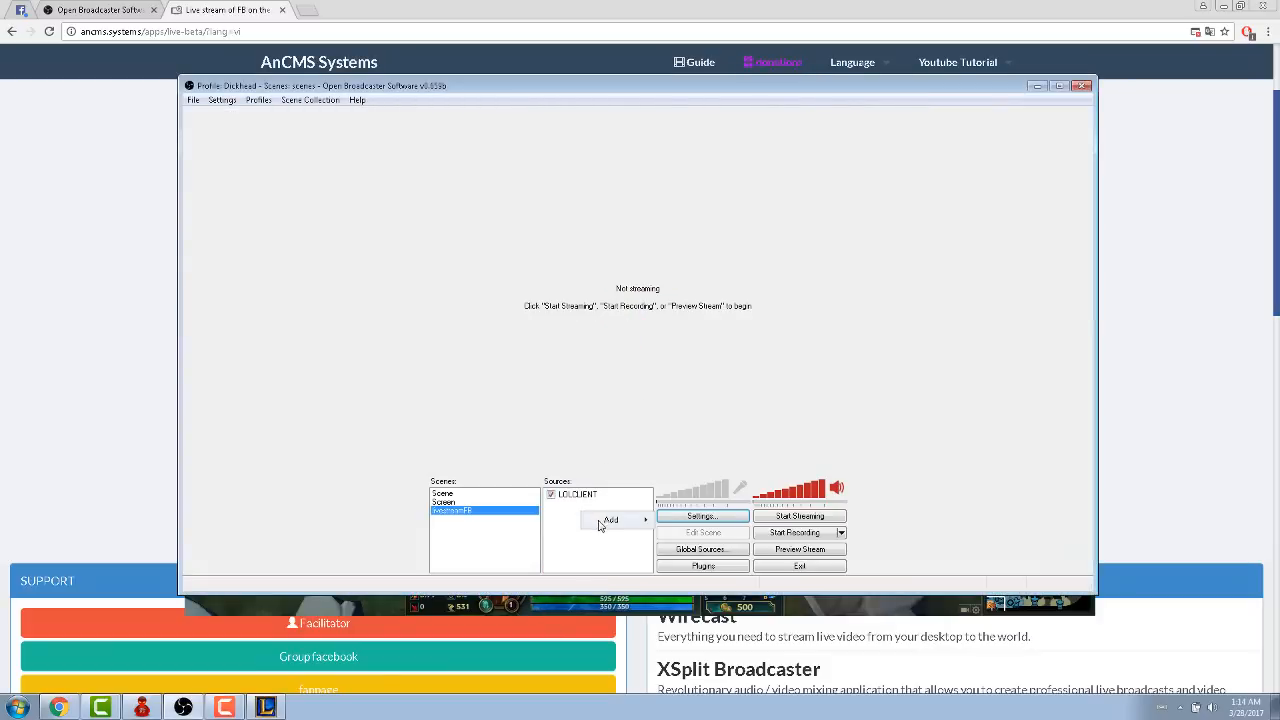
{"action": "mouse_move", "coordinate": [612, 522]}
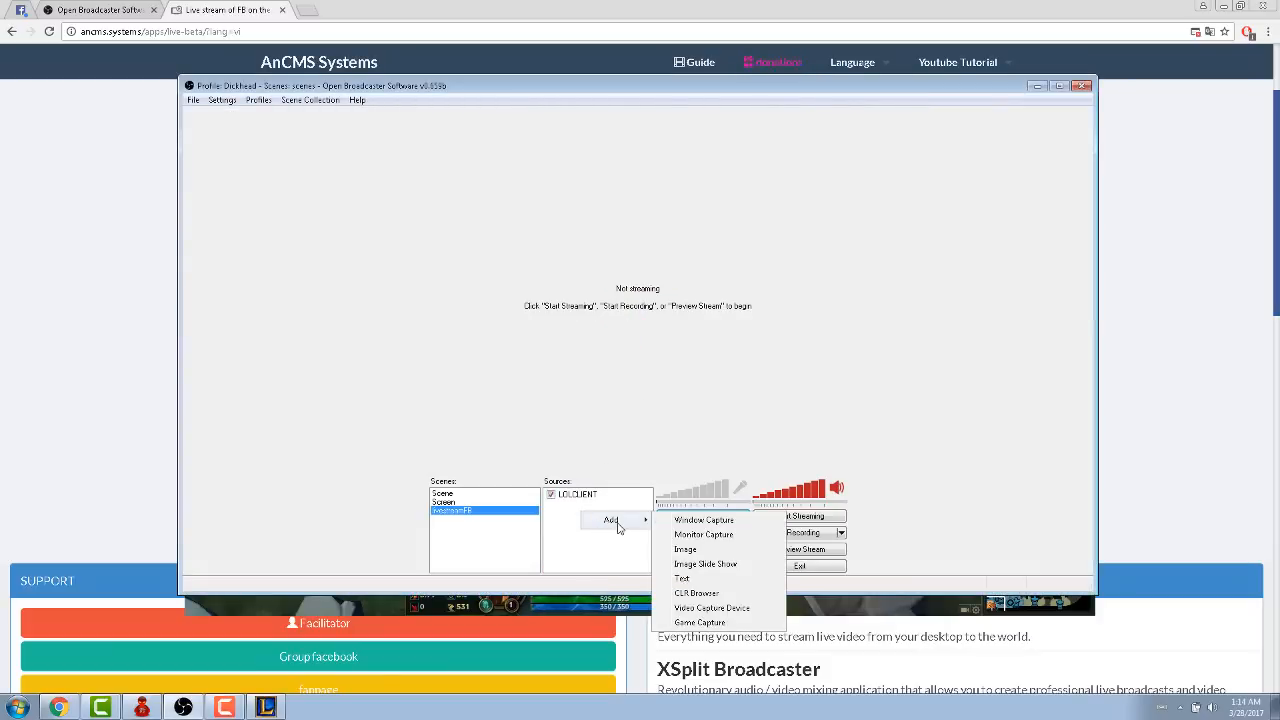
{"action": "left_click", "coordinate": [710, 621]}
{"action": "type", "text": "LOLINGAME"}
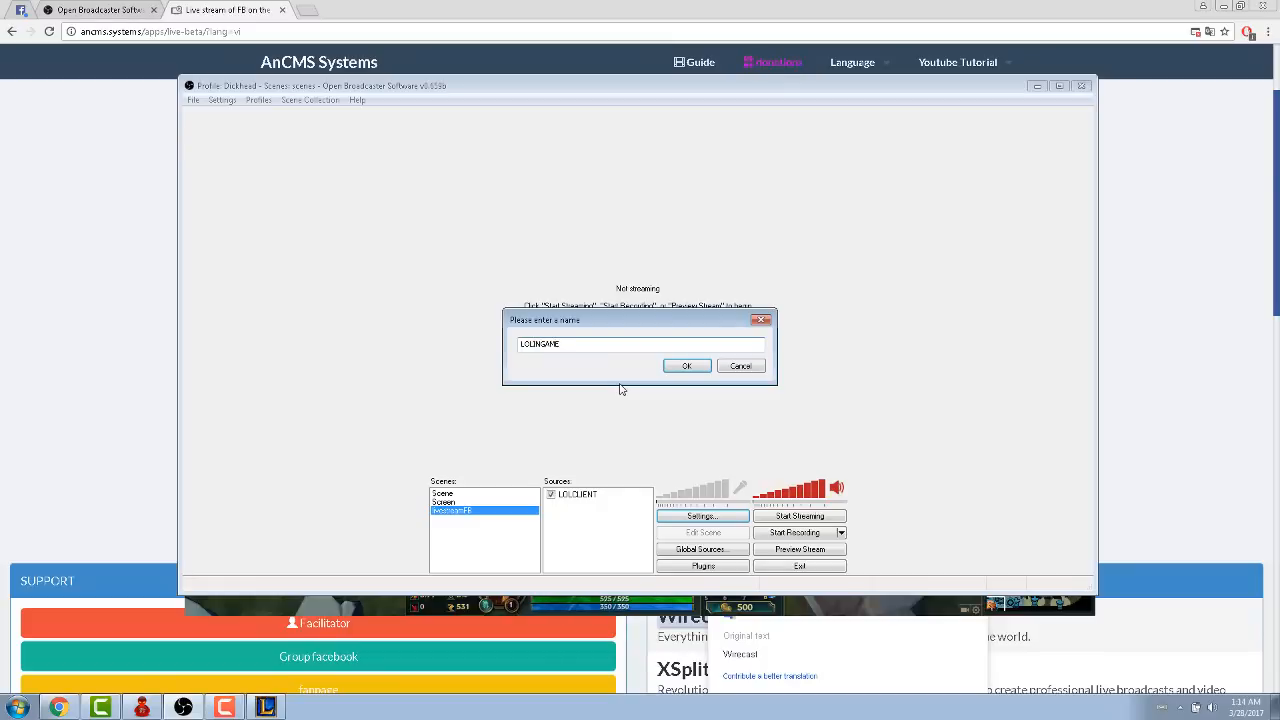
{"action": "left_click", "coordinate": [694, 368]}
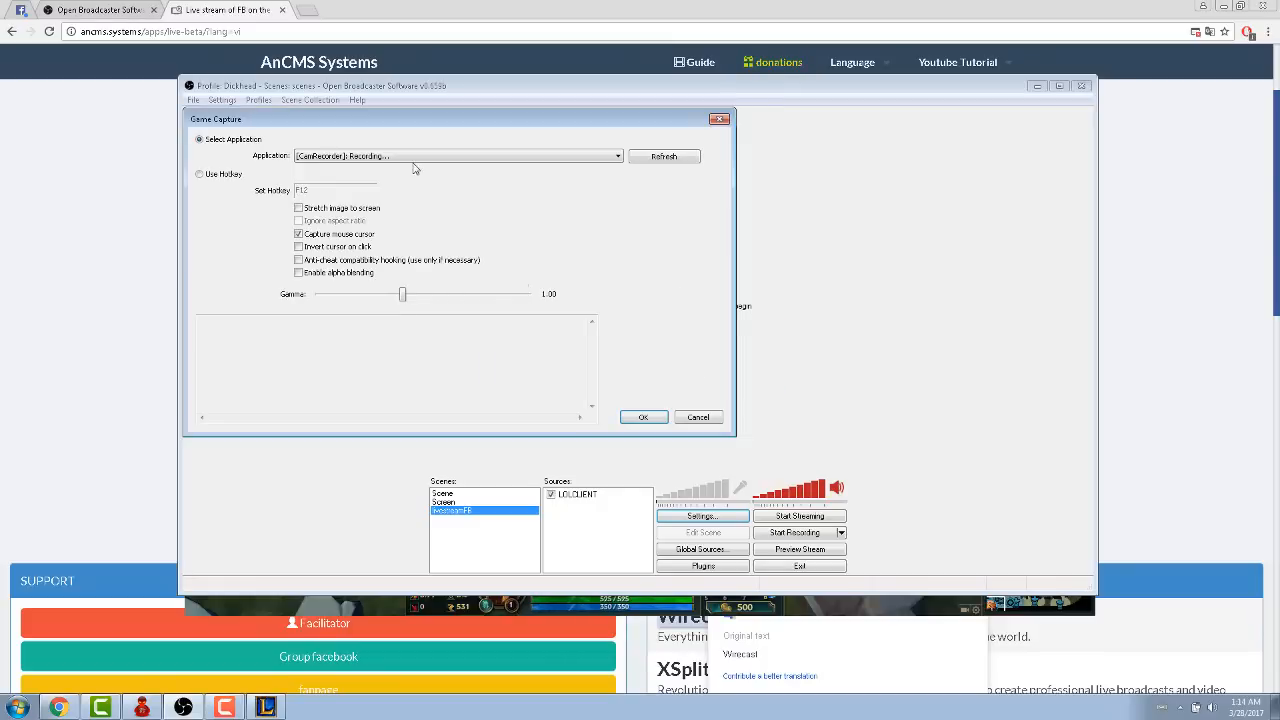
{"action": "left_click", "coordinate": [405, 156]}
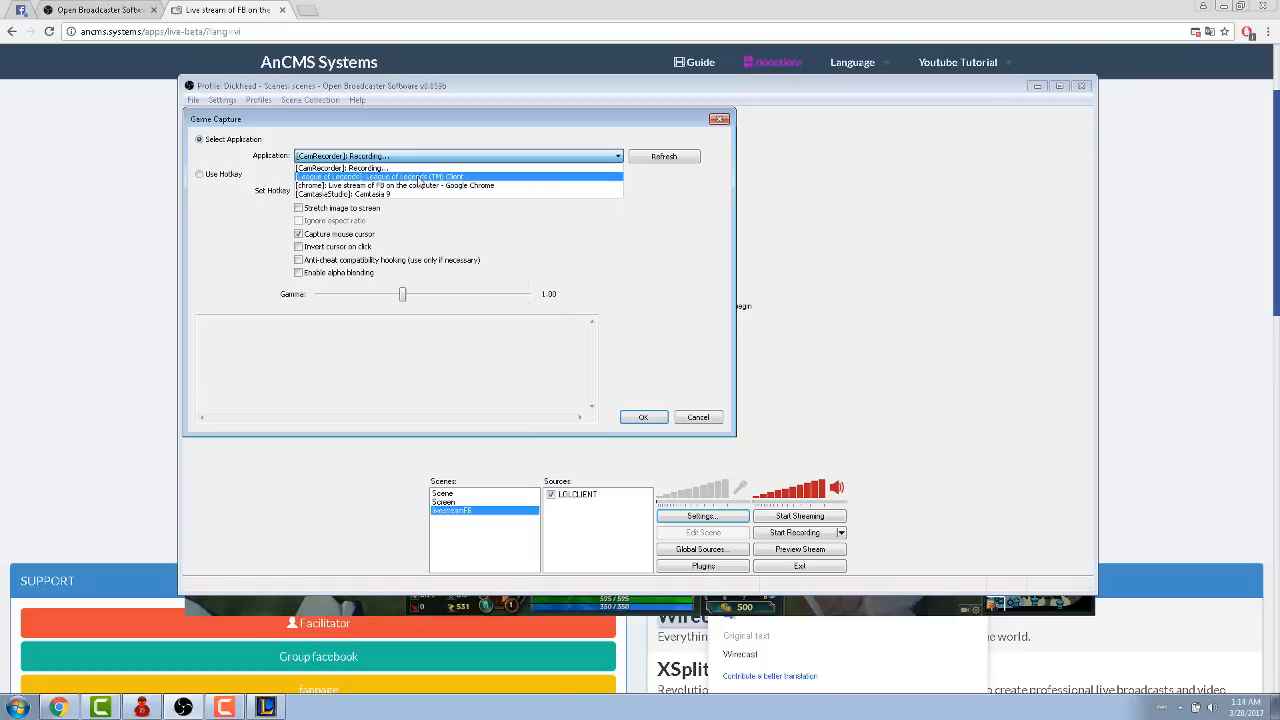
{"action": "left_click", "coordinate": [443, 180]}
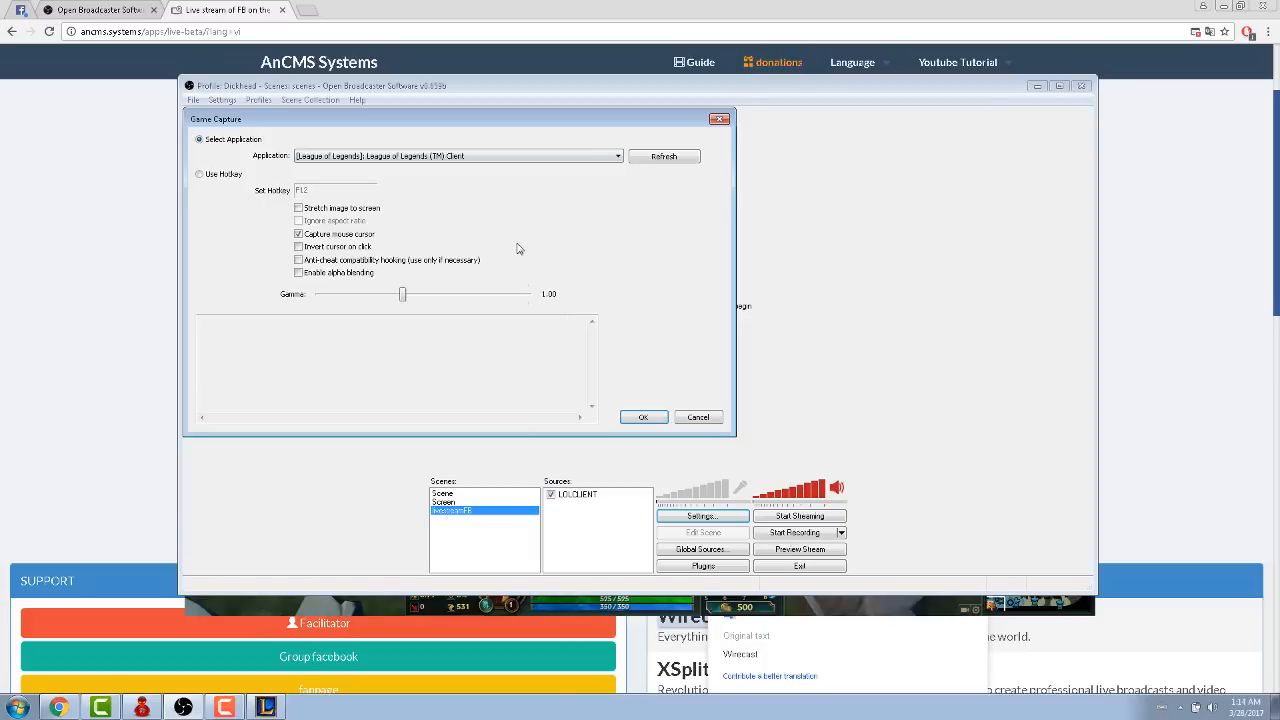
{"action": "left_click", "coordinate": [660, 420]}
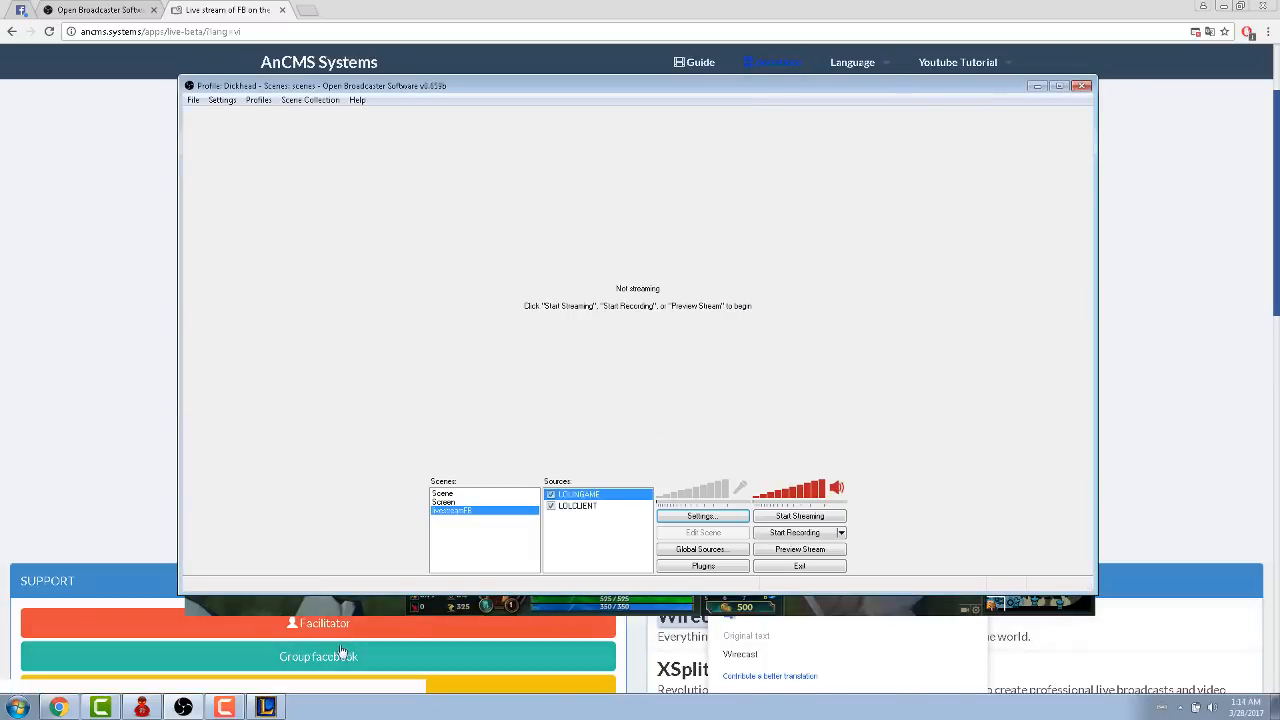
- Switch back to the AnCMS page in Chrome and open the preview of the live video
{"action": "left_click", "coordinate": [110, 345]}
{"action": "scroll", "coordinate": [200, 357], "scroll_direction": "down", "scroll_amount": 2}
{"action": "left_click", "coordinate": [728, 322]}
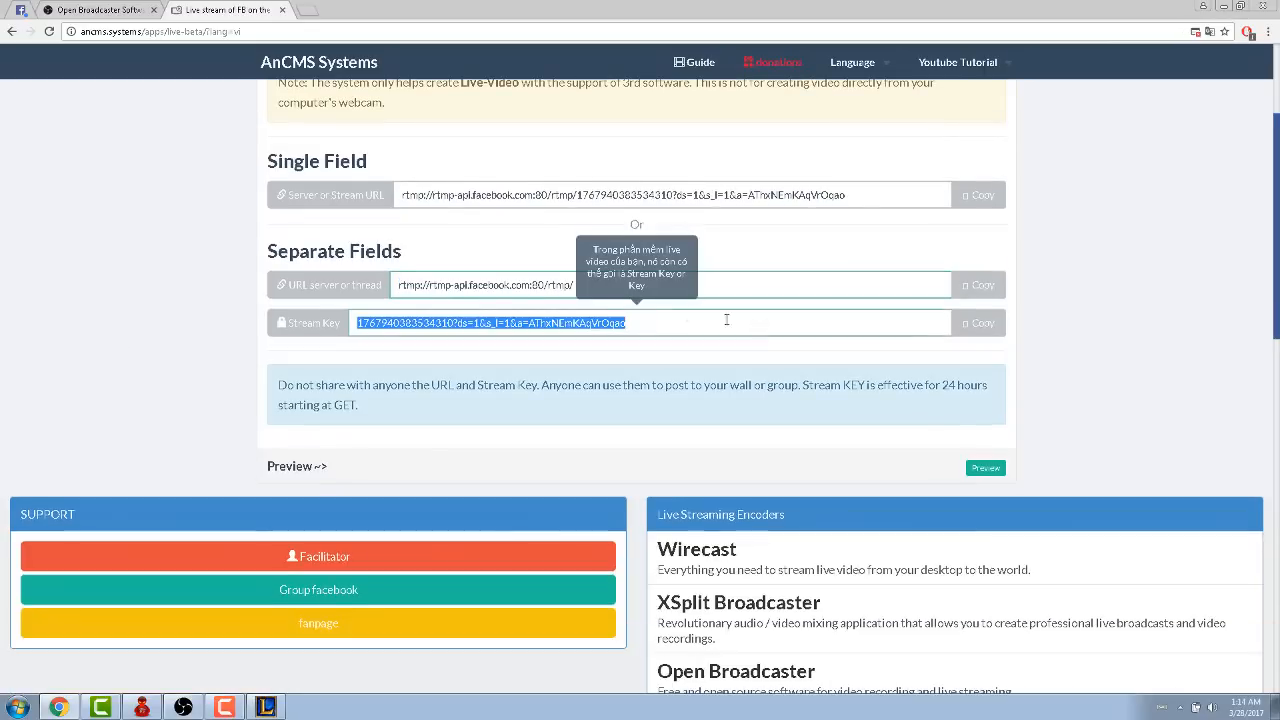
{"action": "left_click", "coordinate": [988, 469]}
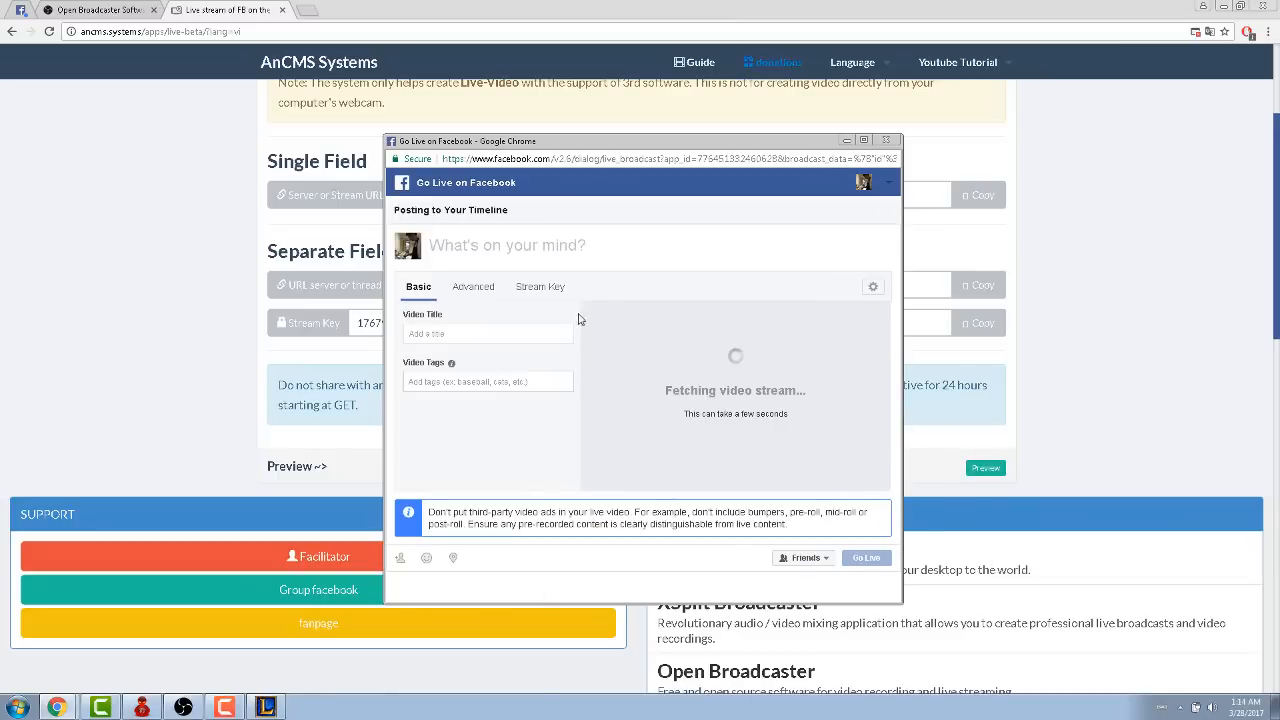
- Title the Facebook live video "Testing", review its advanced and stream key options, and set its audience to Only me
{"action": "left_click", "coordinate": [465, 332]}
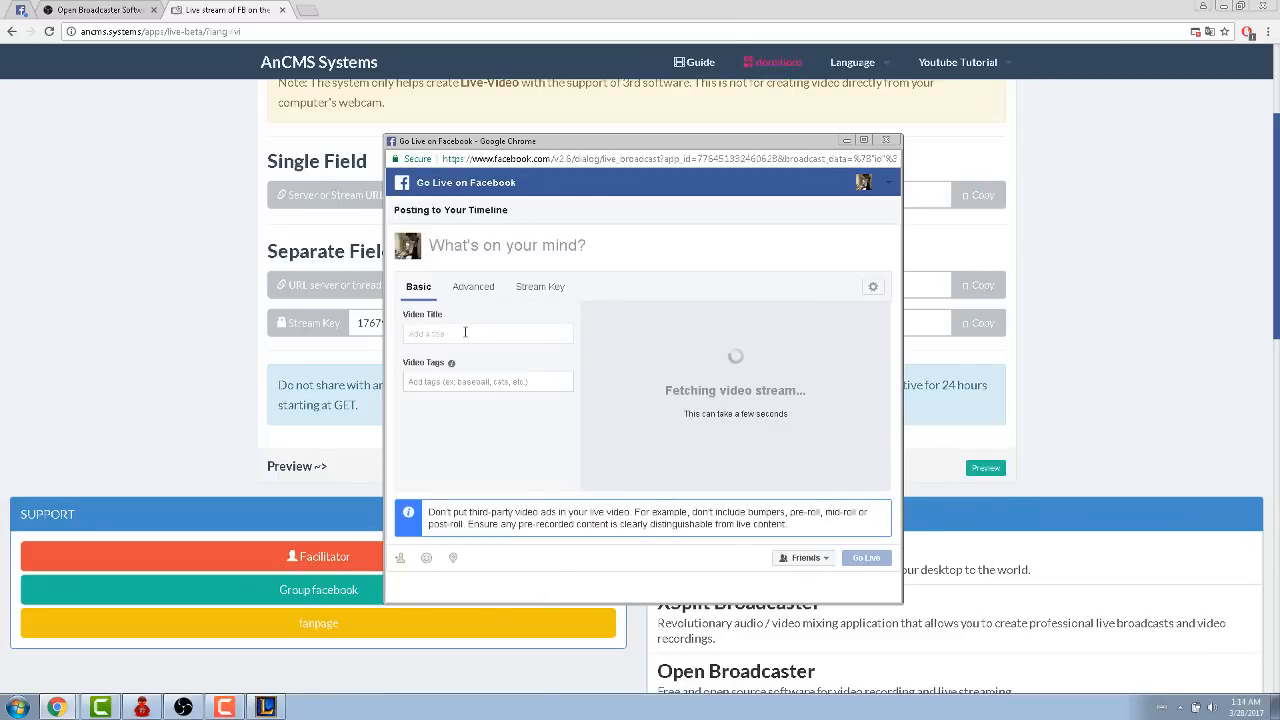
{"action": "type", "text": "Testing"}
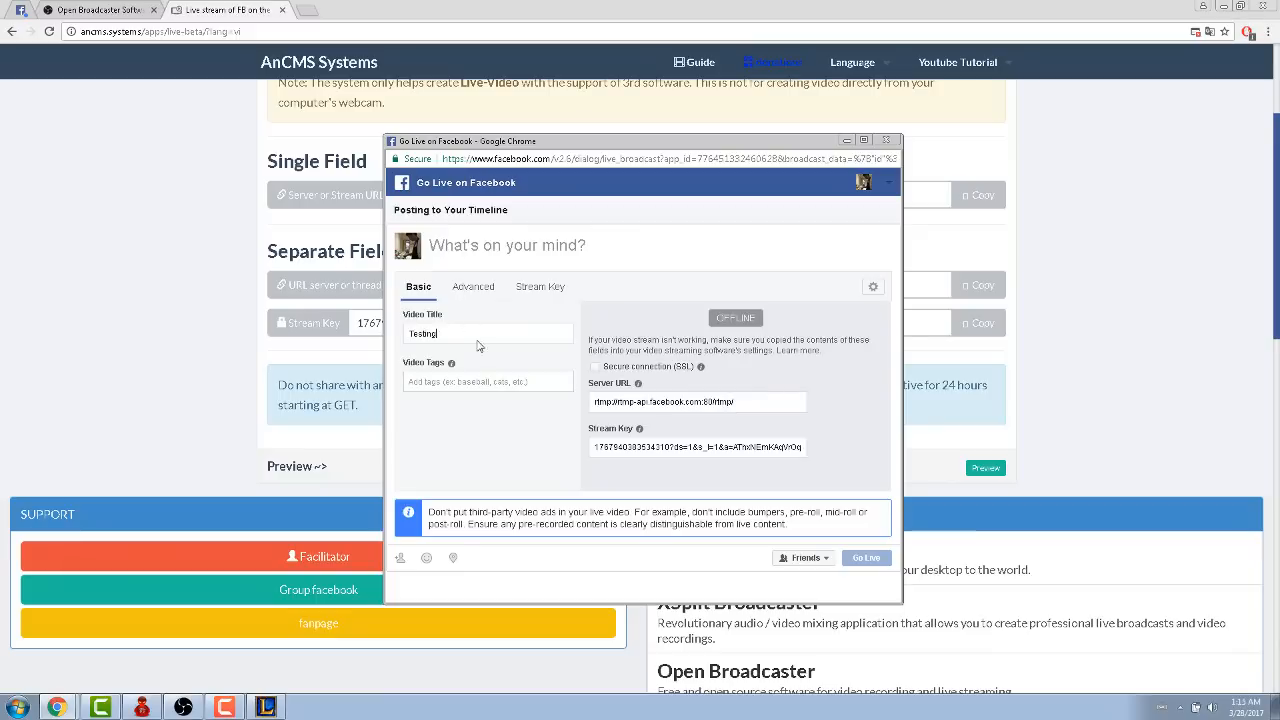
{"action": "left_click", "coordinate": [460, 290]}
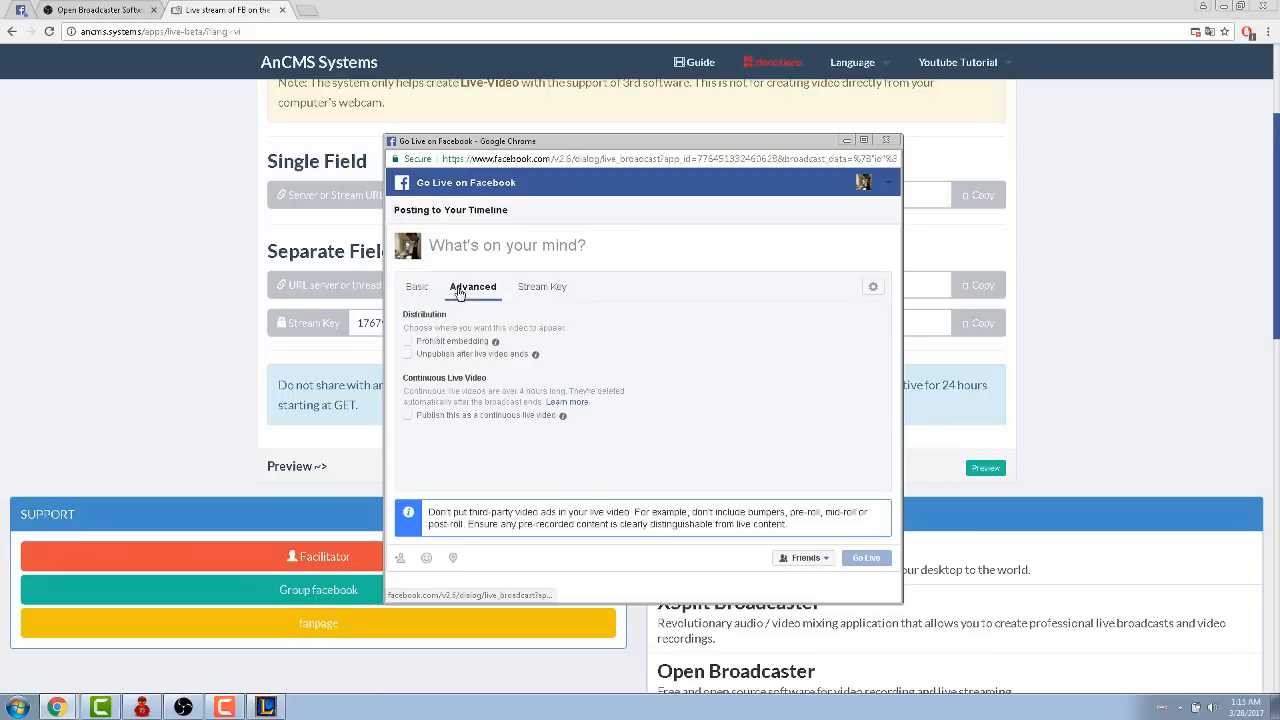
{"action": "left_click", "coordinate": [523, 289]}
{"action": "left_click", "coordinate": [416, 287]}
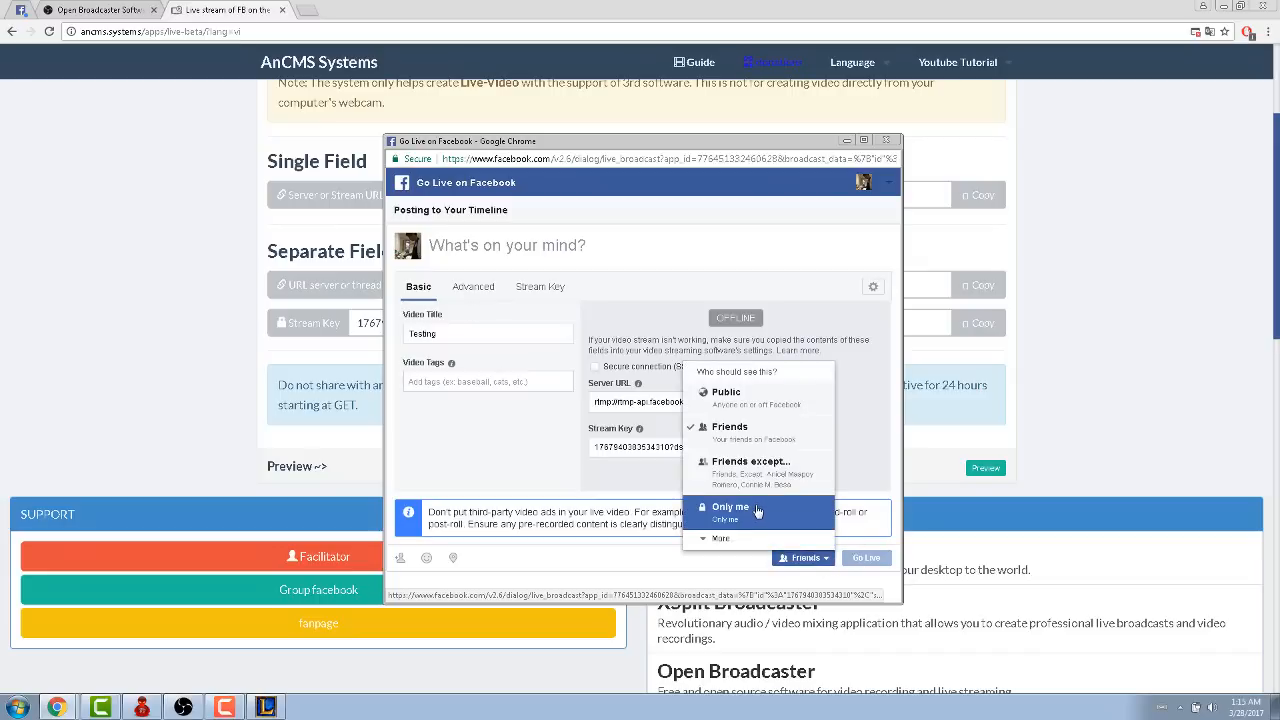
{"action": "left_click", "coordinate": [760, 513]}
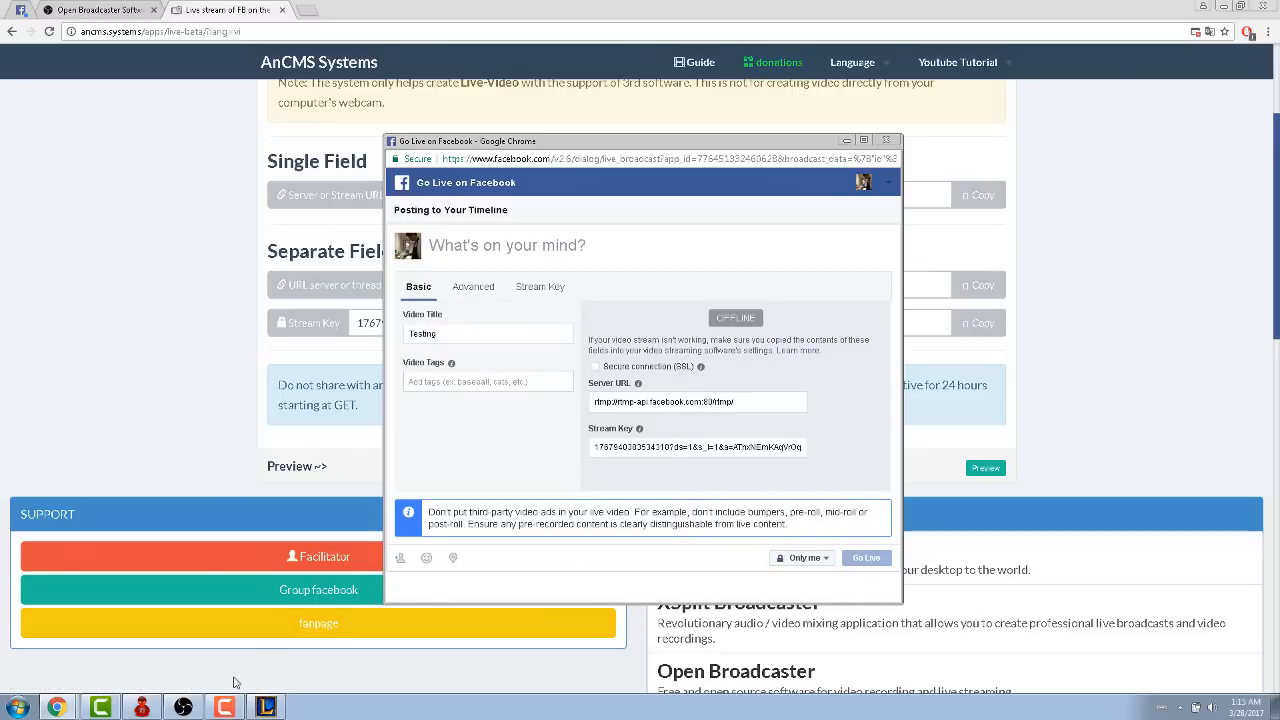
- Switch to OBS, start streaming, and return to the Go Live on Facebook window in Chrome
{"action": "left_click", "coordinate": [183, 707]}
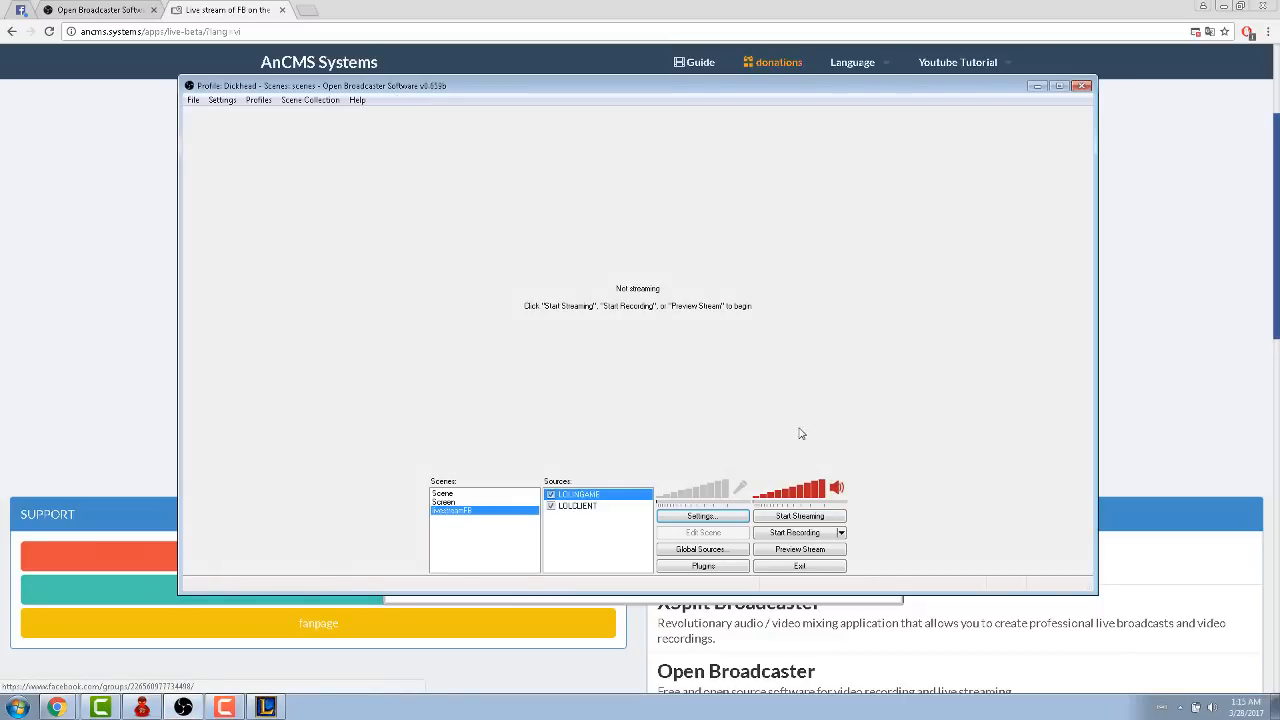
{"action": "left_click", "coordinate": [800, 516]}
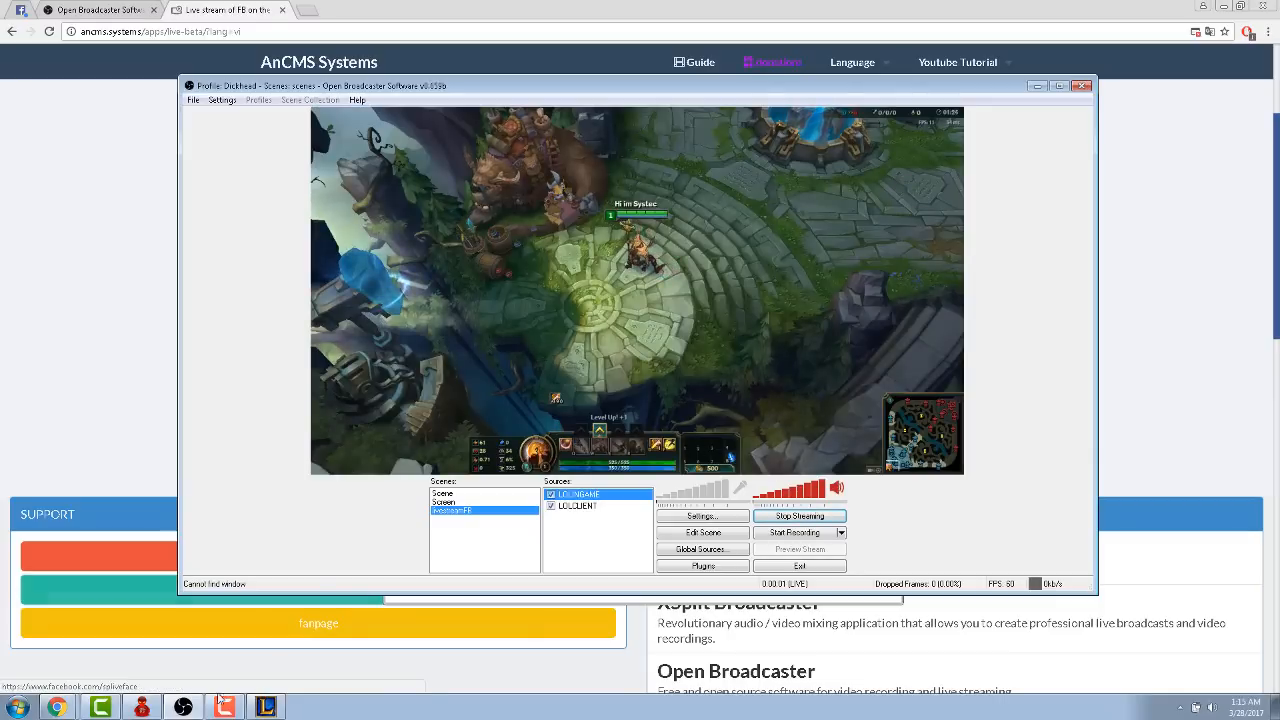
{"action": "left_click", "coordinate": [66, 711]}
{"action": "left_click", "coordinate": [90, 678]}
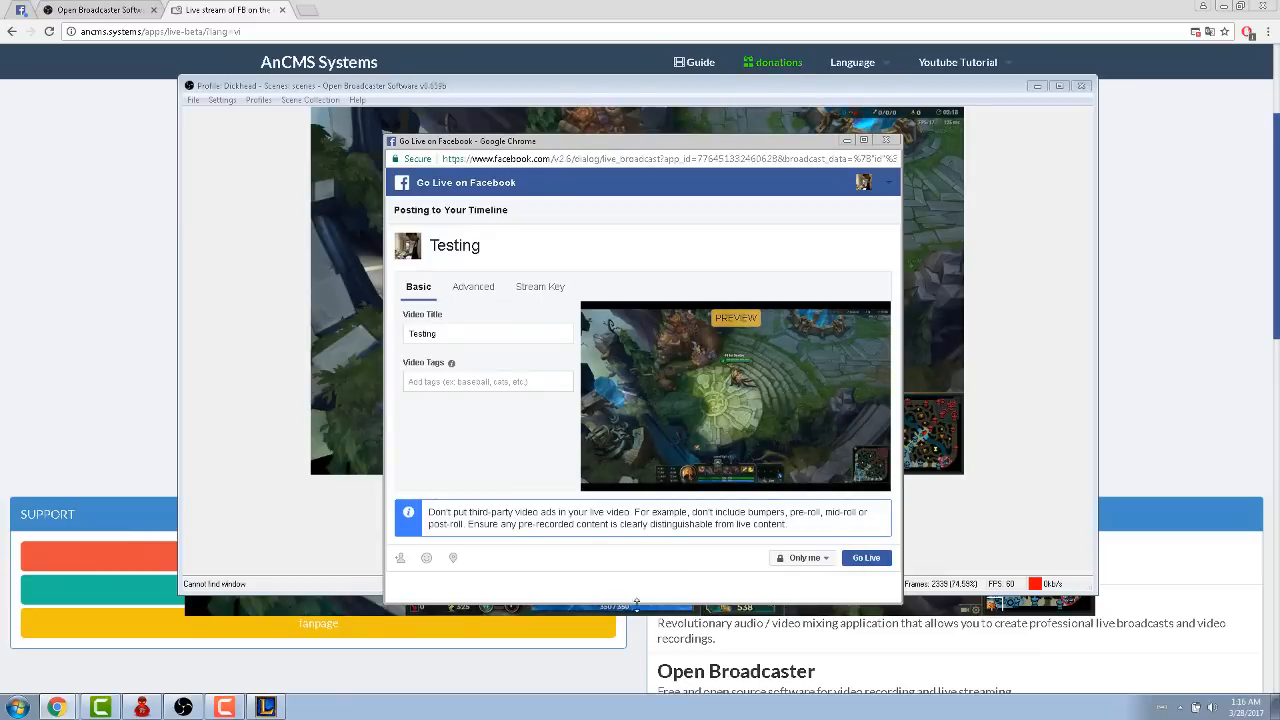
- Start the Facebook live broadcast of the "Testing" video and return to the AnCMS page in Chrome
{"action": "left_click", "coordinate": [867, 559]}
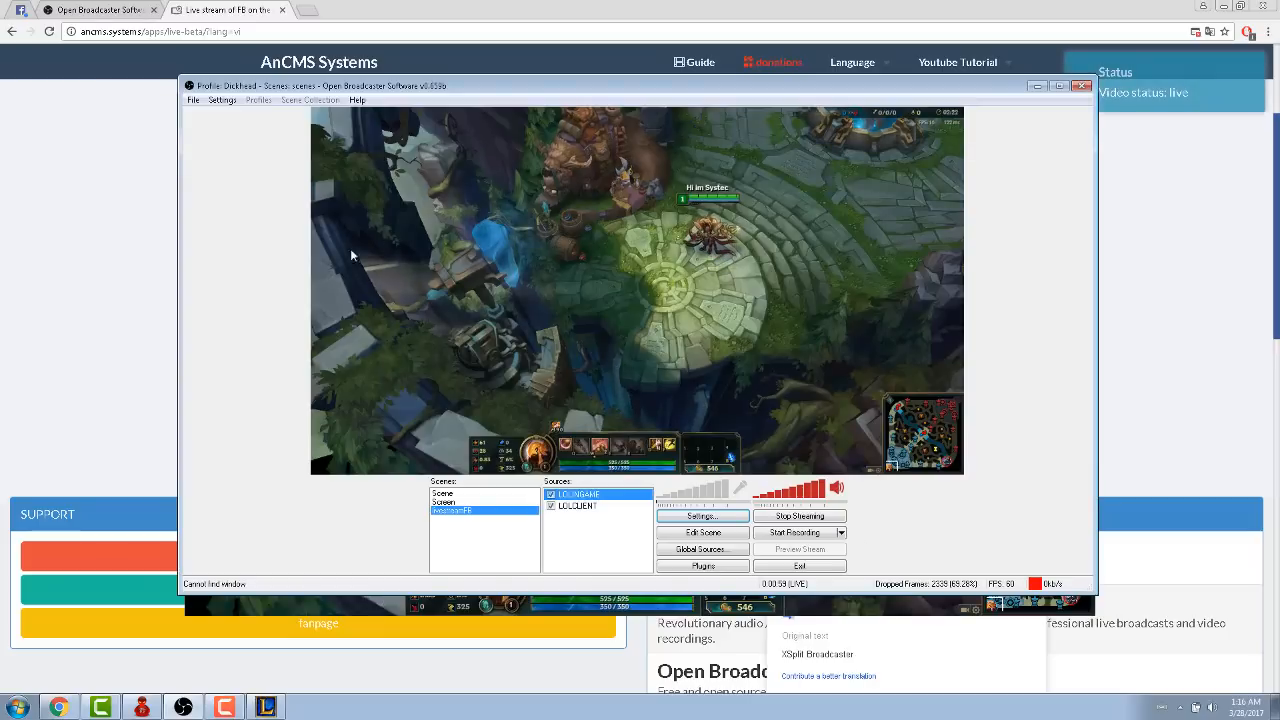
{"action": "left_click", "coordinate": [91, 397]}
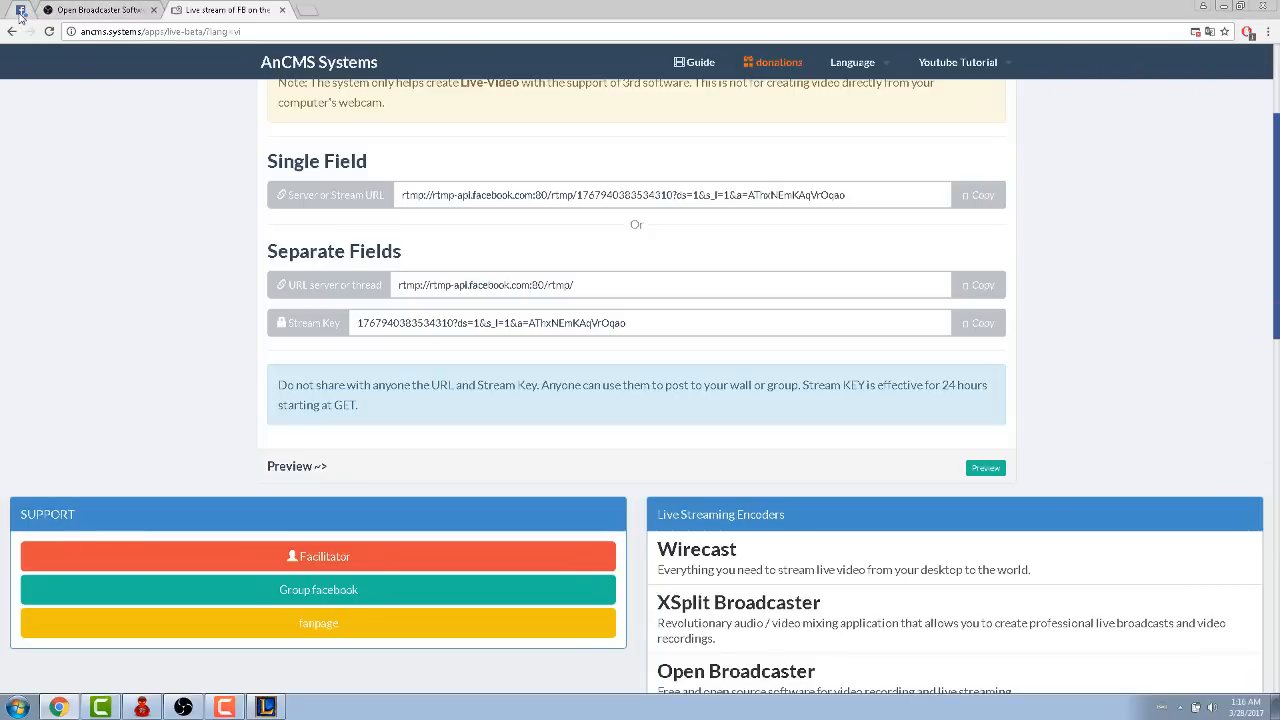
- Reload the account's own Facebook profile and examine the "Testing" live video post on its timeline
{"action": "left_click", "coordinate": [20, 12]}
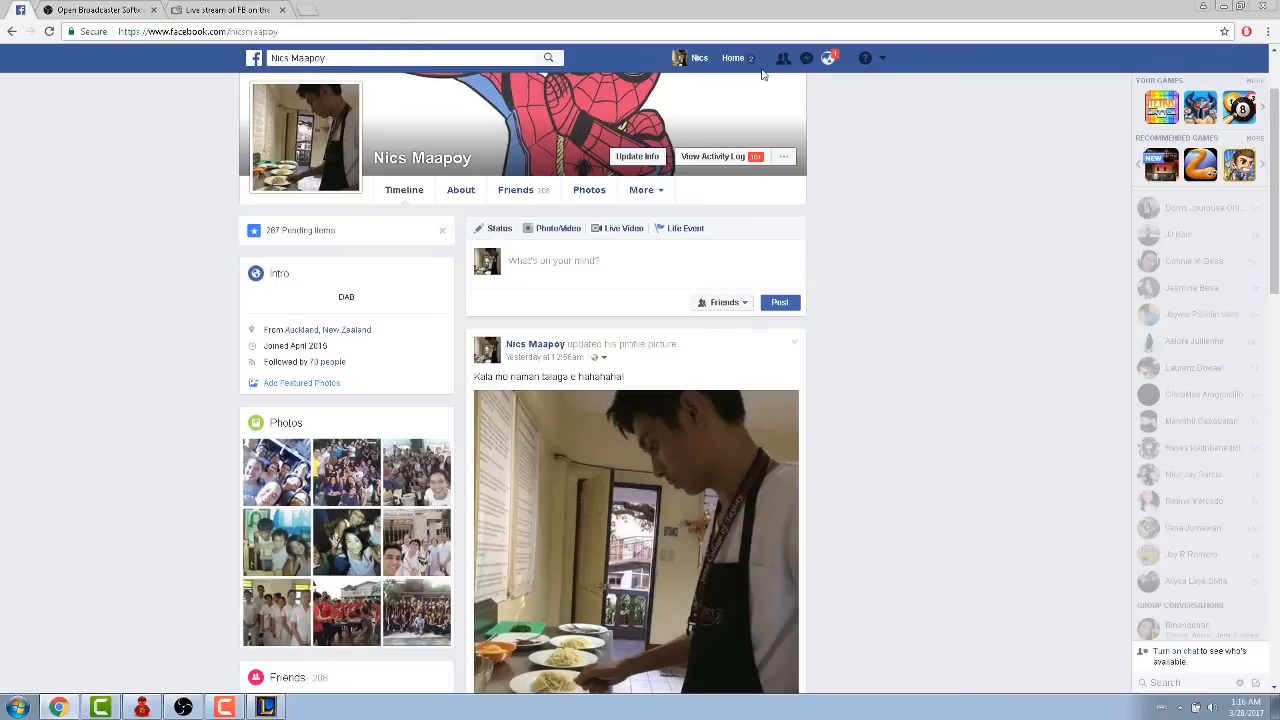
{"action": "left_click", "coordinate": [680, 60]}
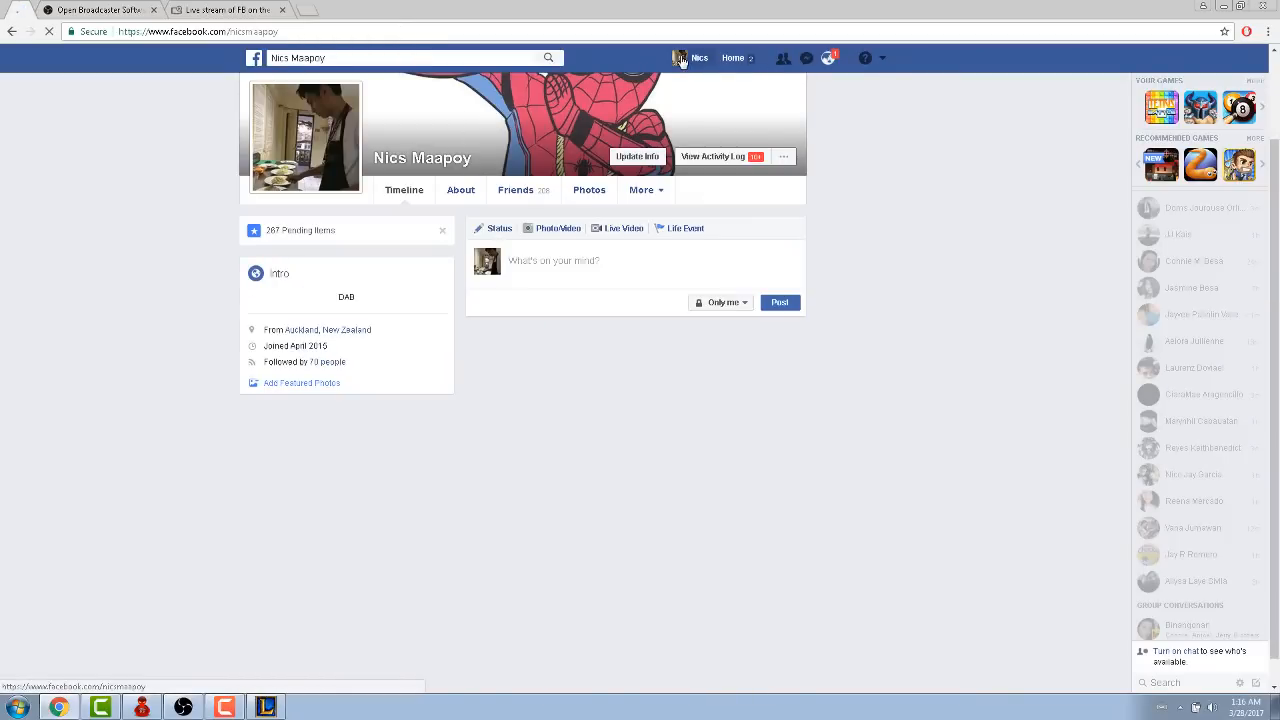
{"action": "scroll", "coordinate": [640, 370], "scroll_direction": "down", "scroll_amount": 1}
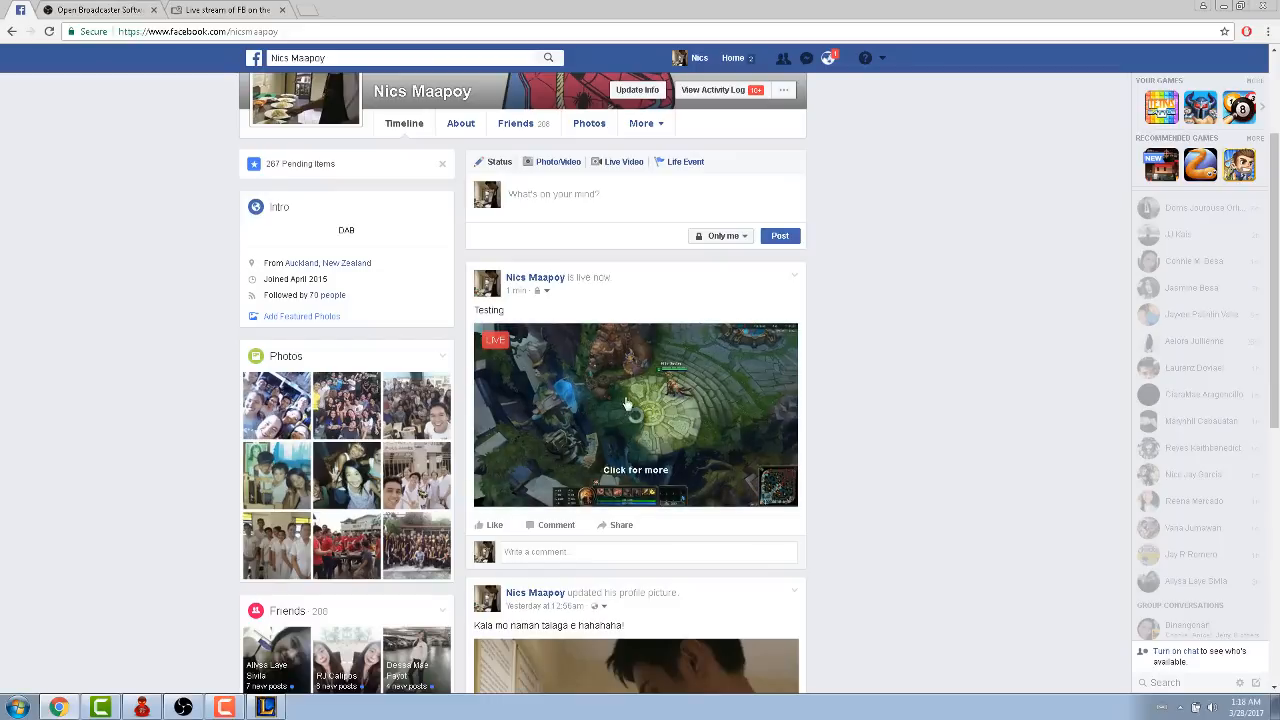
{"action": "scroll", "coordinate": [278, 328], "scroll_direction": "up", "scroll_amount": 2}
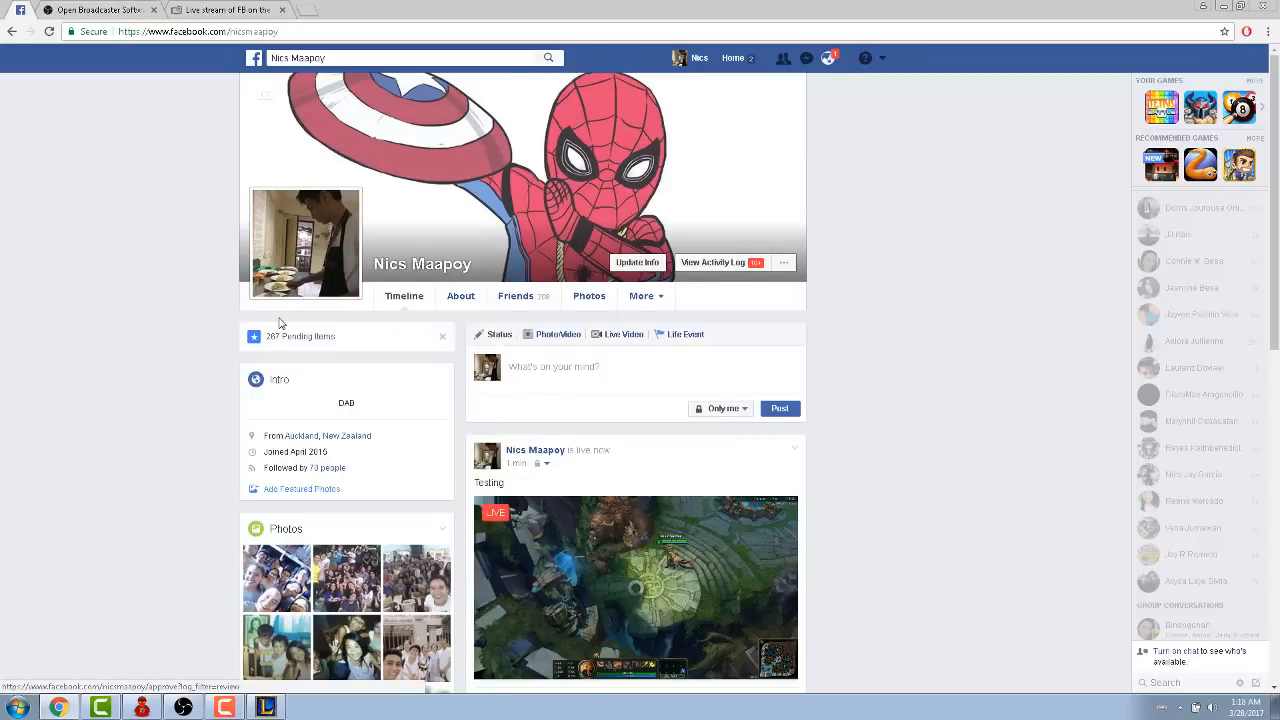
{"action": "scroll", "coordinate": [262, 304], "scroll_direction": "down", "scroll_amount": 1}
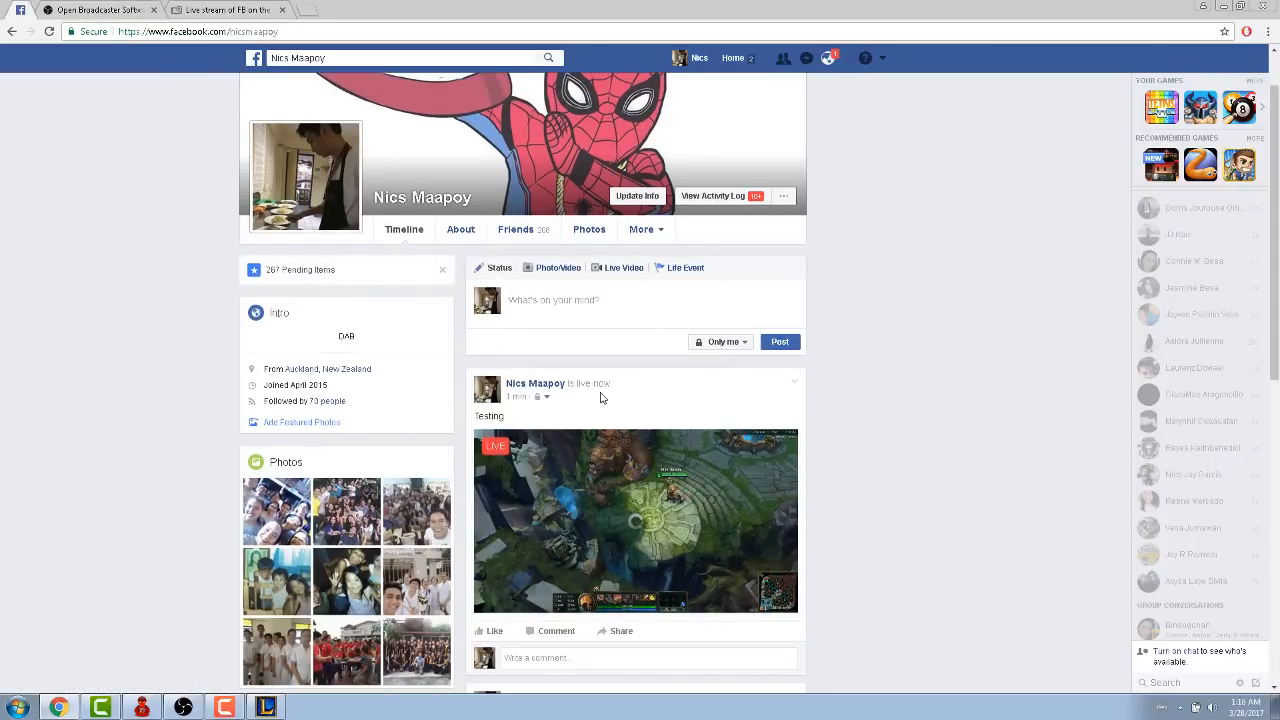
{"action": "scroll", "coordinate": [405, 378], "scroll_direction": "down", "scroll_amount": 1}
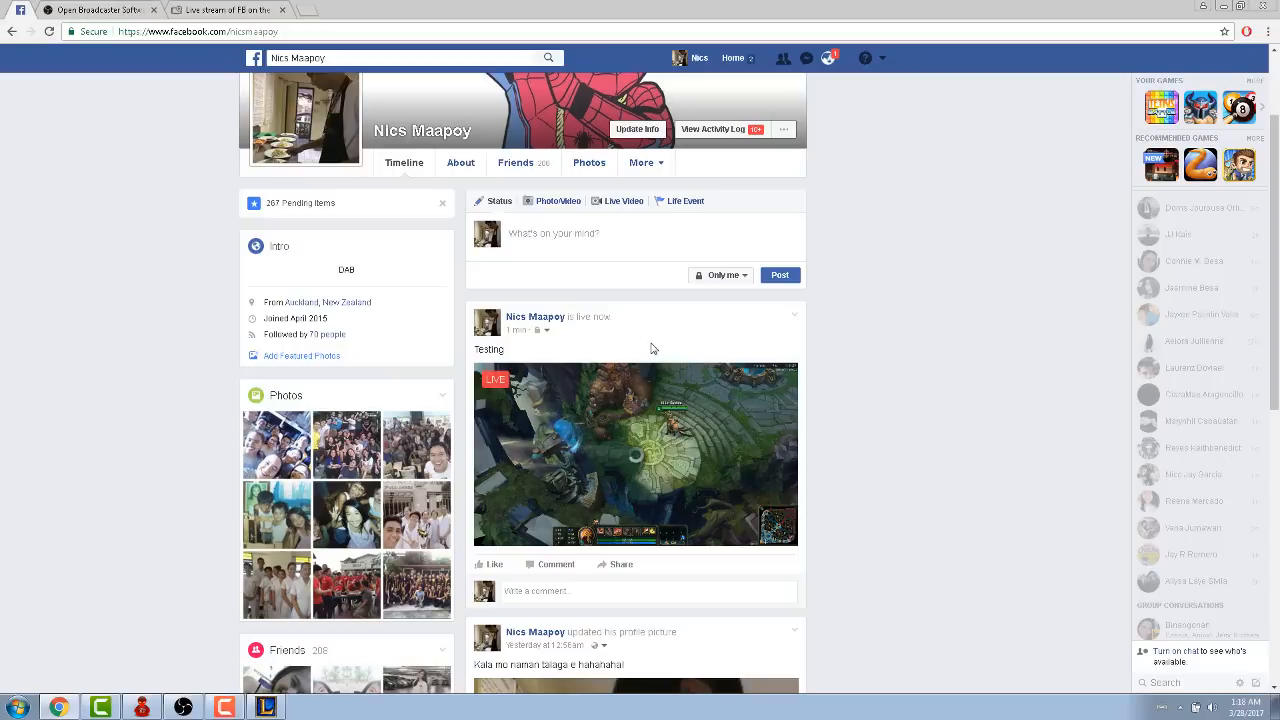
{"action": "left_click", "coordinate": [236, 708]}
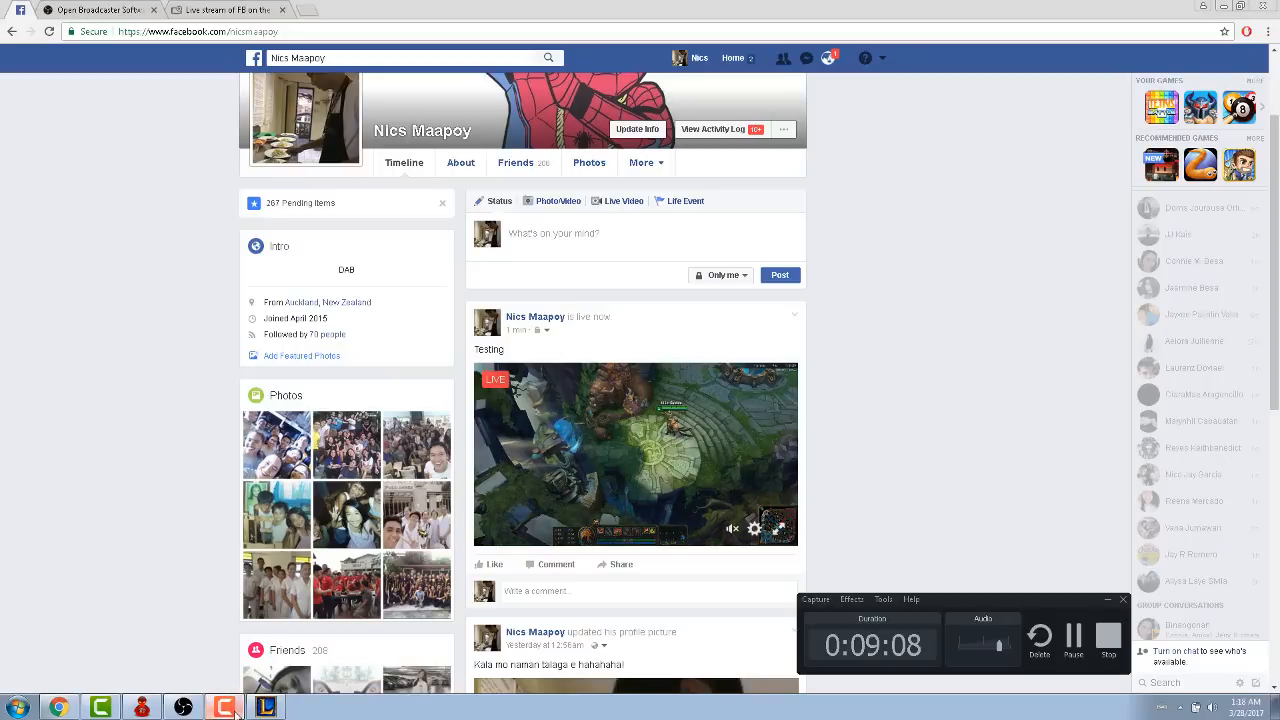